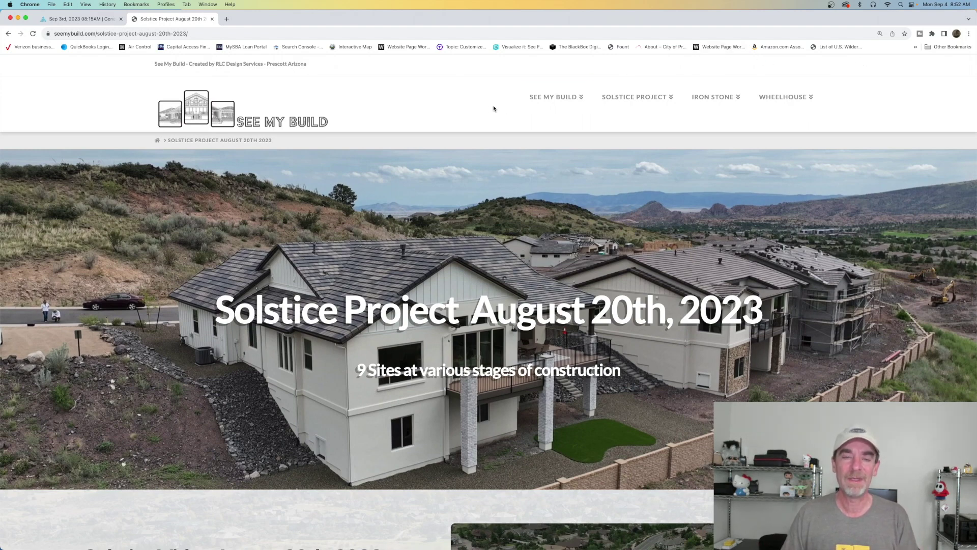
# - Review the Solstice Project August 20th, 2023 page, including its video, before-and-after map, 3D site model and still image gallery
pyautogui.scroll(-1, 490, 109)
pyautogui.scroll(1, 490, 109)
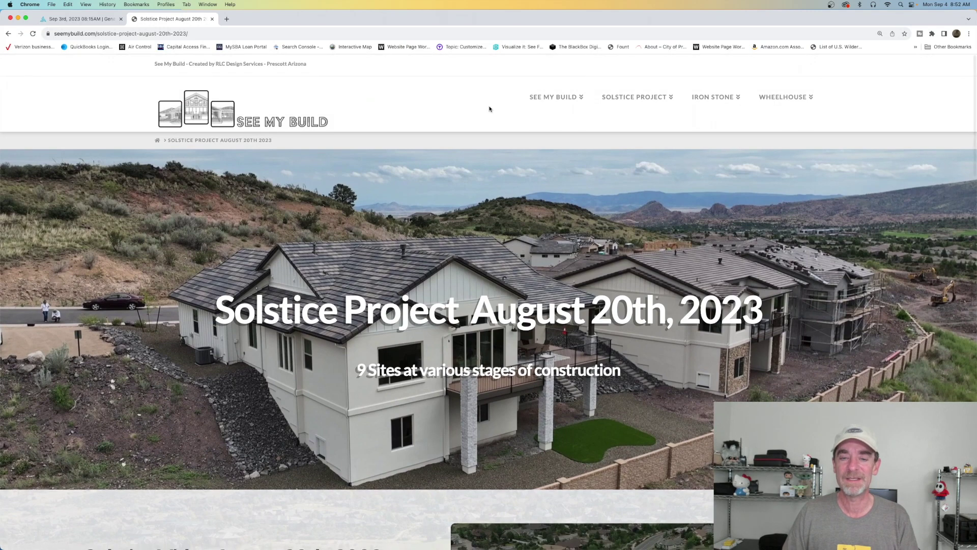
pyautogui.scroll(-1, 612, 246)
pyautogui.scroll(-2, 611, 245)
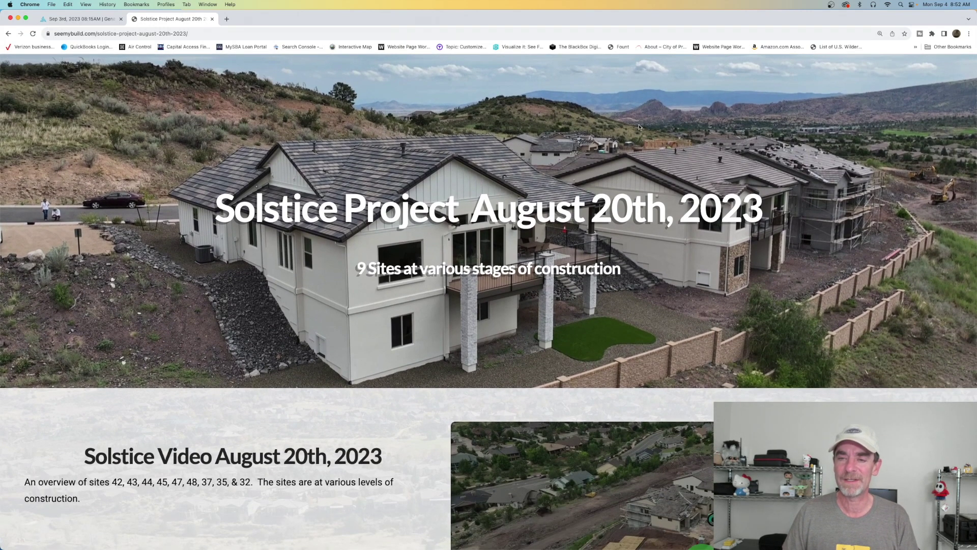
pyautogui.scroll(-10, 640, 127)
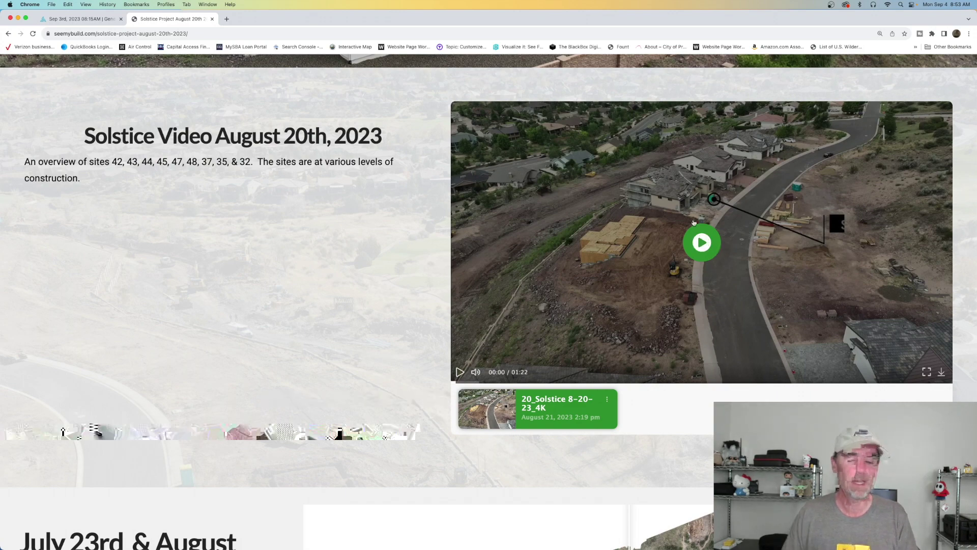
pyautogui.scroll(-7, 678, 228)
pyautogui.scroll(-2, 676, 227)
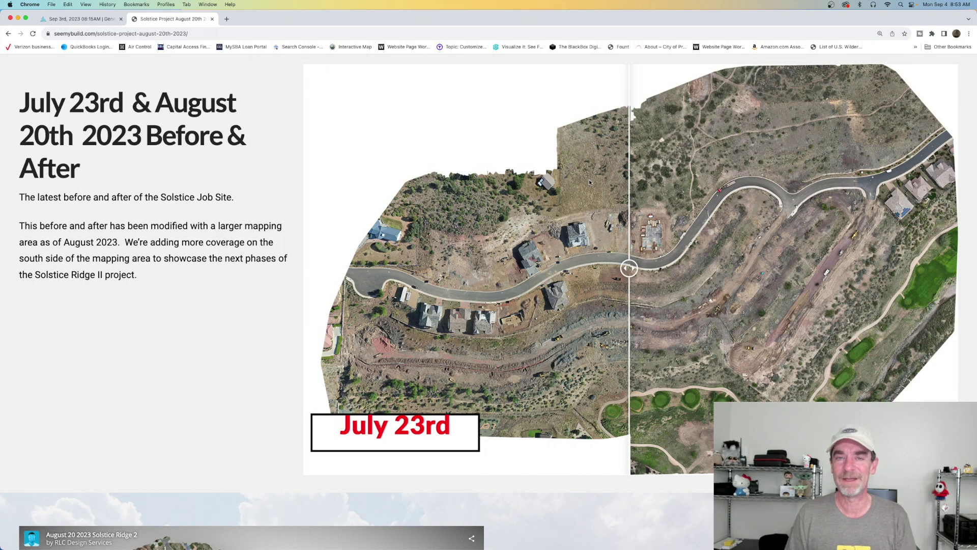
pyautogui.scroll(-1, 454, 159)
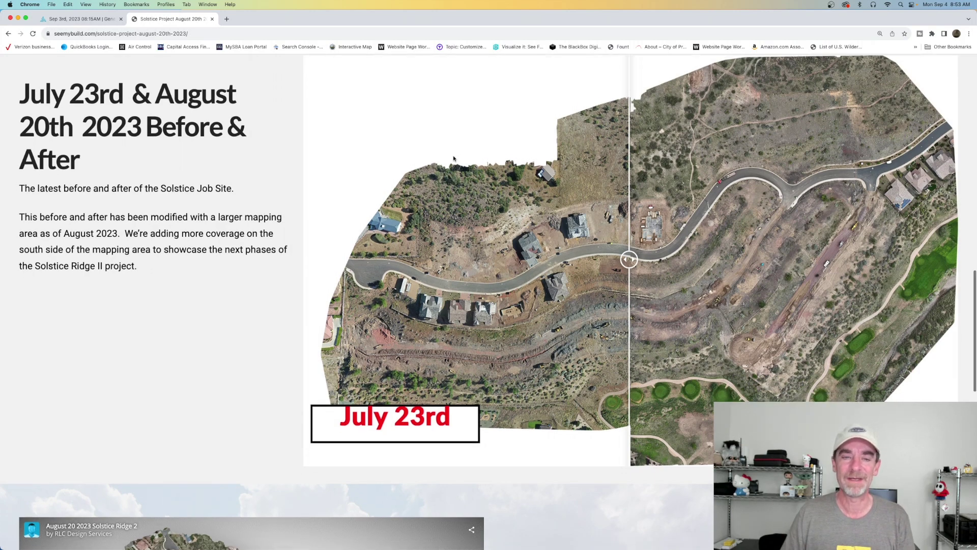
pyautogui.scroll(-10, 453, 159)
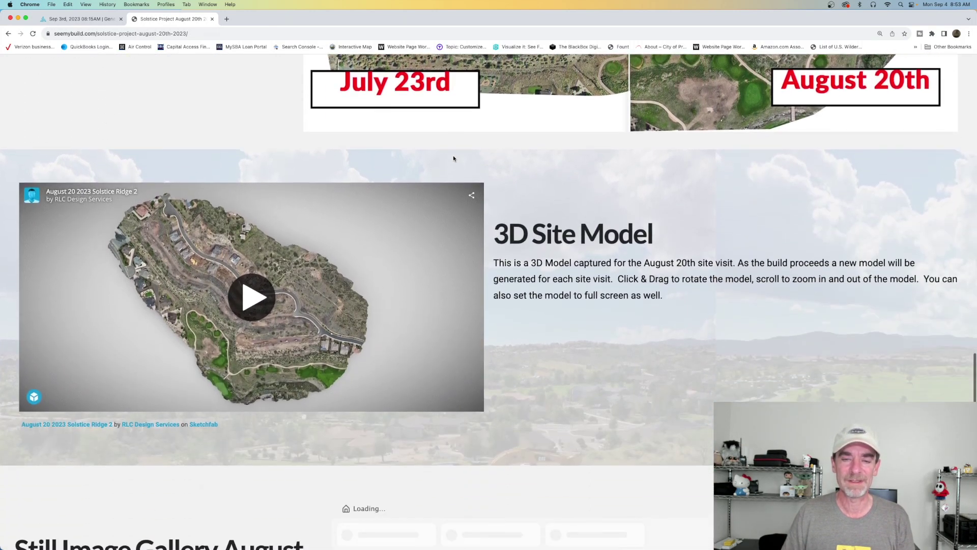
pyautogui.scroll(-2, 453, 158)
pyautogui.scroll(-1, 549, 234)
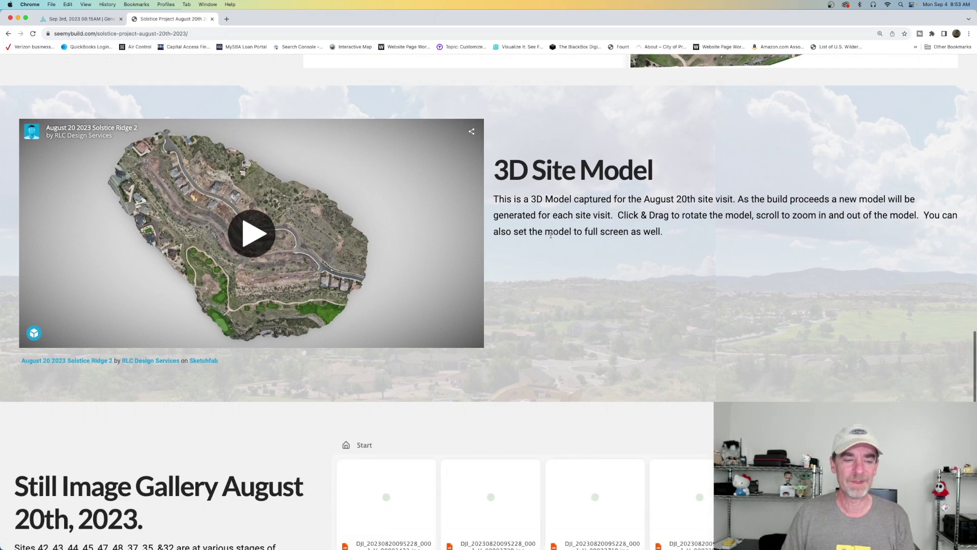
pyautogui.scroll(-8, 550, 234)
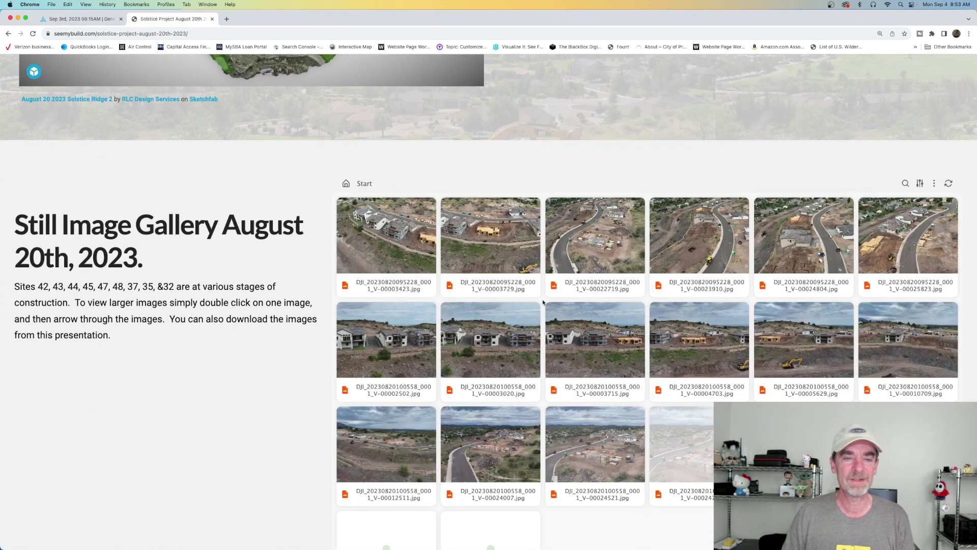
pyautogui.moveTo(540, 297)
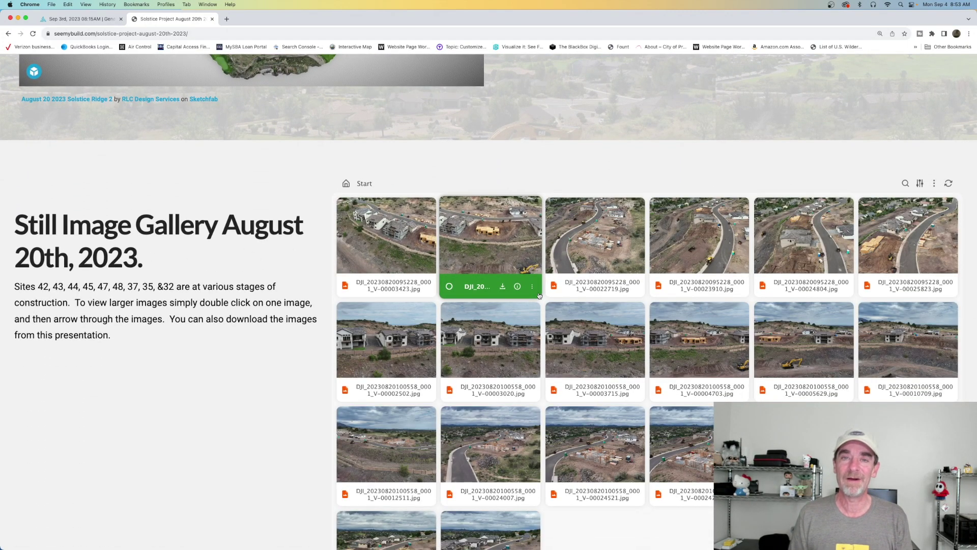
pyautogui.scroll(8, 533, 239)
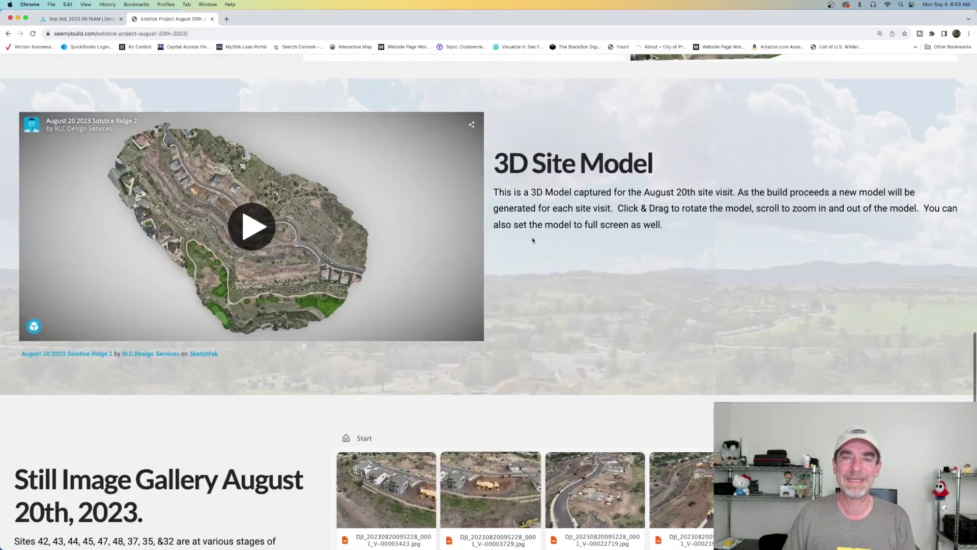
pyautogui.scroll(20, 532, 239)
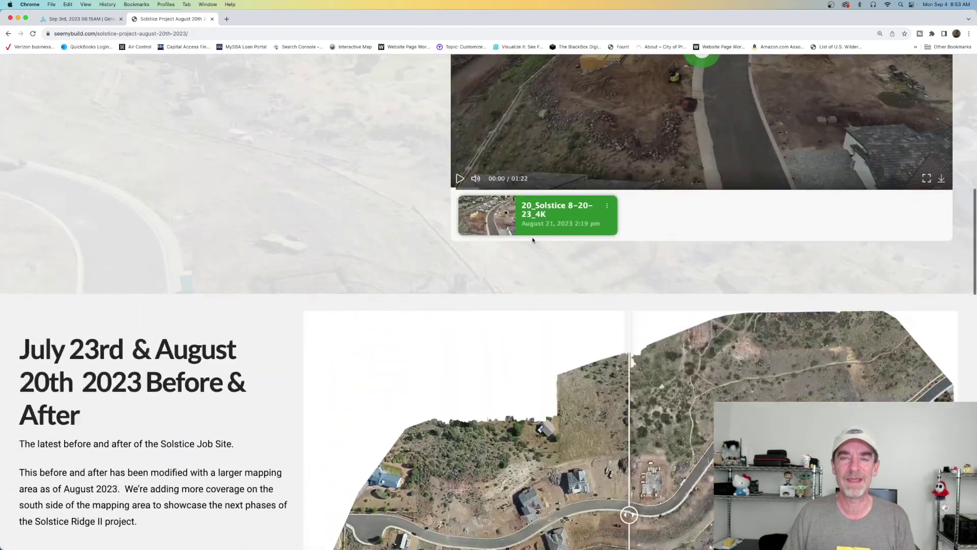
pyautogui.scroll(12, 533, 240)
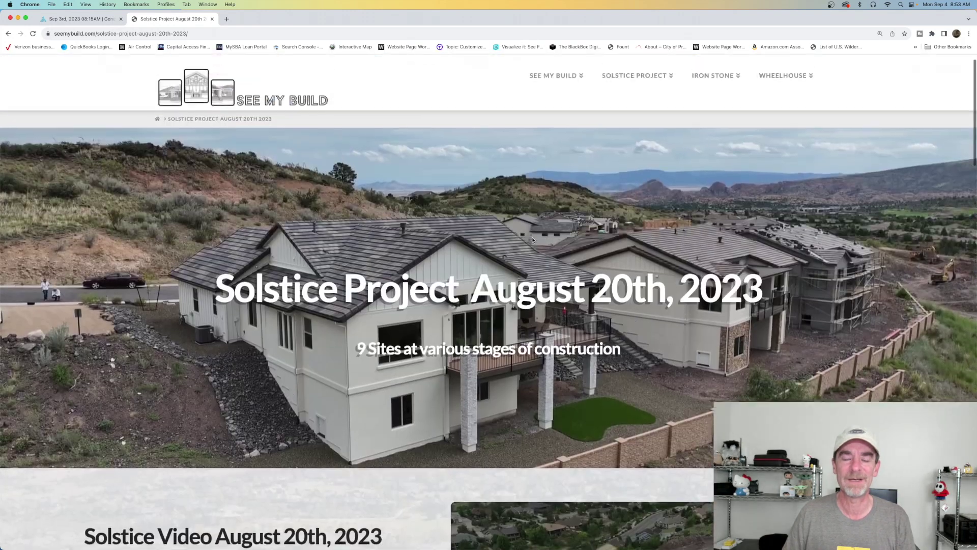
pyautogui.scroll(2, 533, 239)
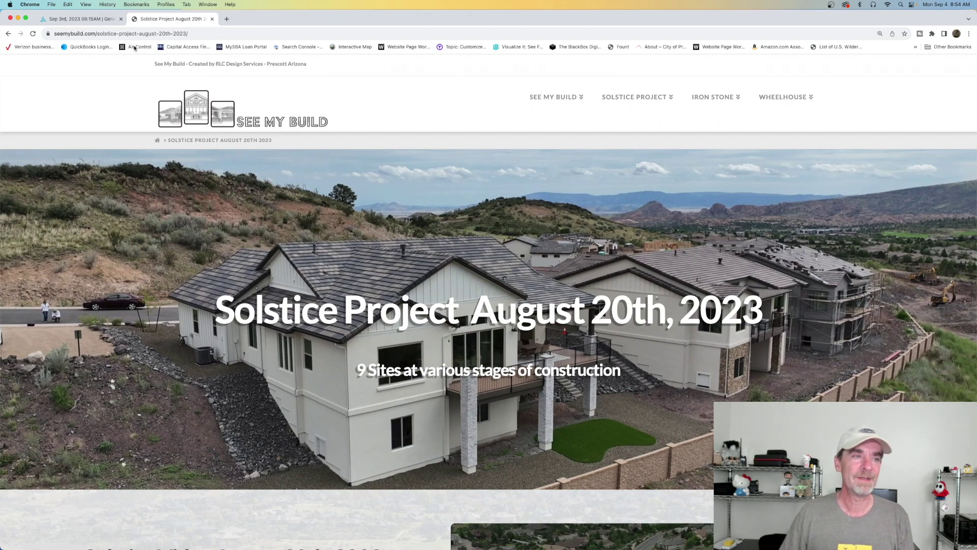
# - Switch to the AirData flight logs and compare the Sep 3rd, 2023 flight paths from 08:15AM and 08:26AM
pyautogui.click(74, 20)
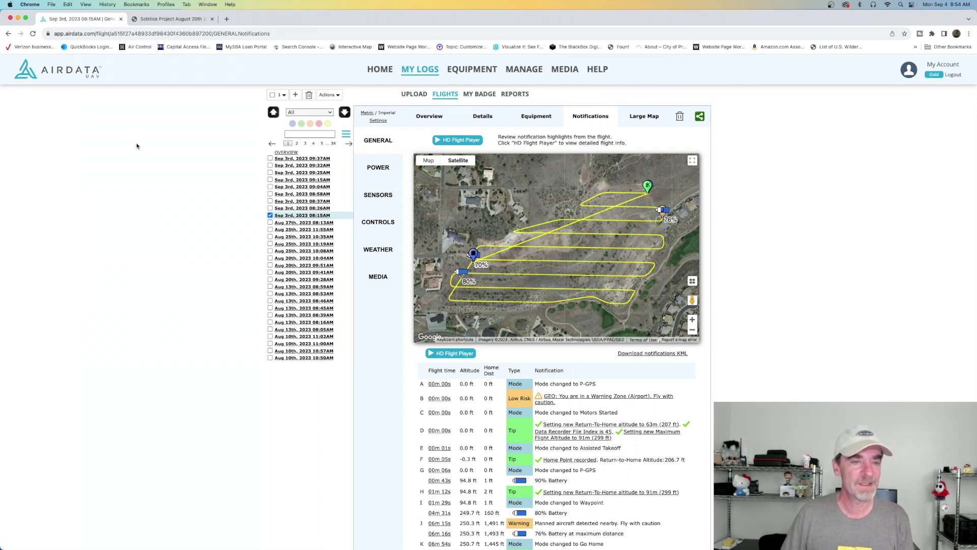
pyautogui.click(320, 216)
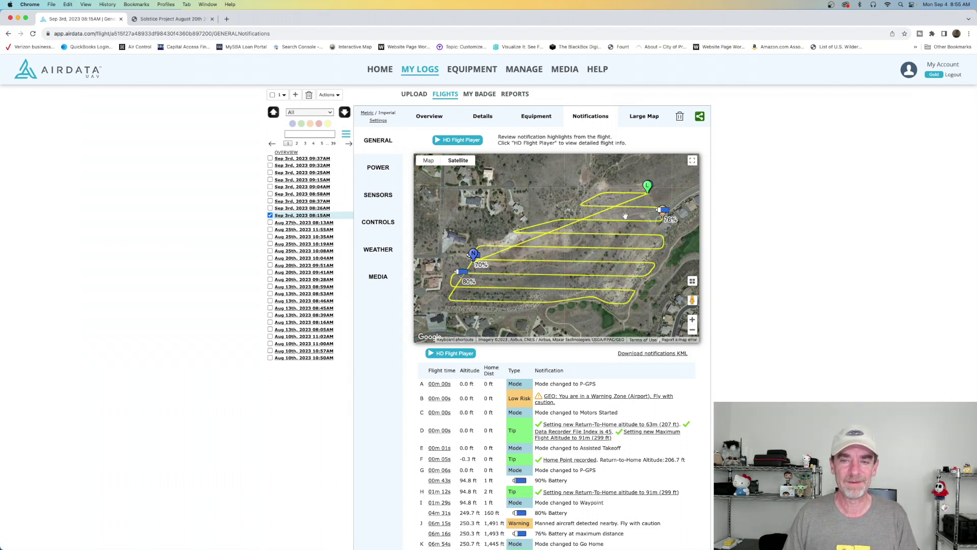
pyautogui.click(321, 209)
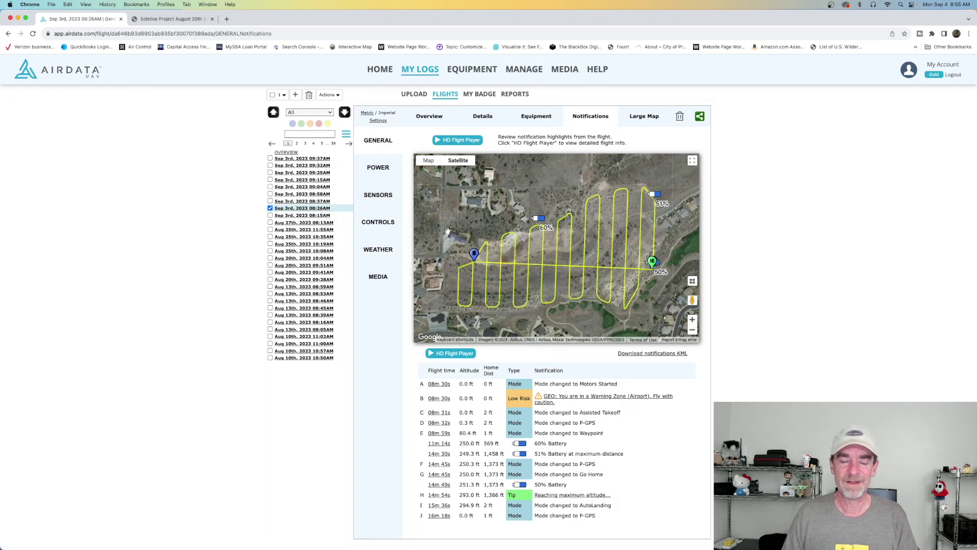
pyautogui.click(312, 216)
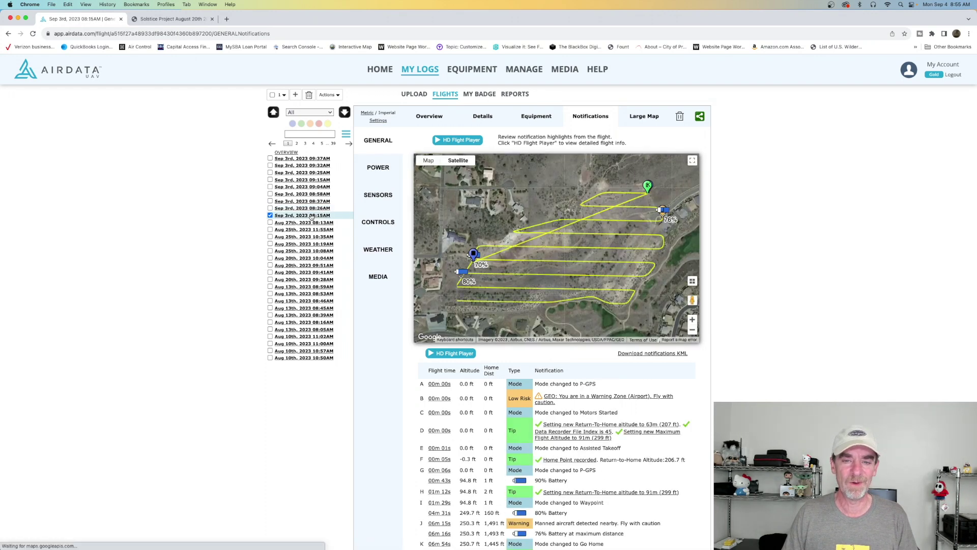
pyautogui.click(320, 209)
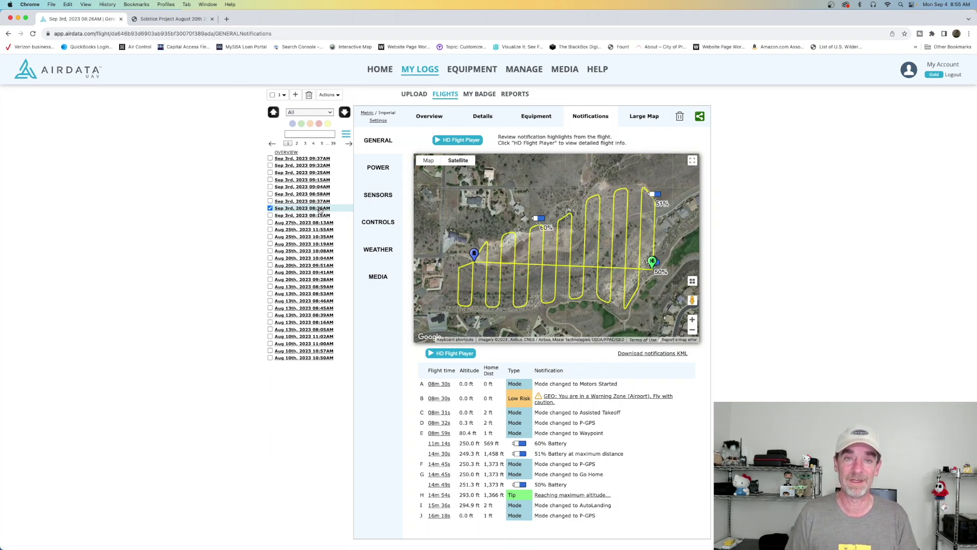
# - View the flight paths and notifications of the Sep 3rd, 2023 flights from 08:37AM, 08:58AM and 09:04AM
pyautogui.click(320, 202)
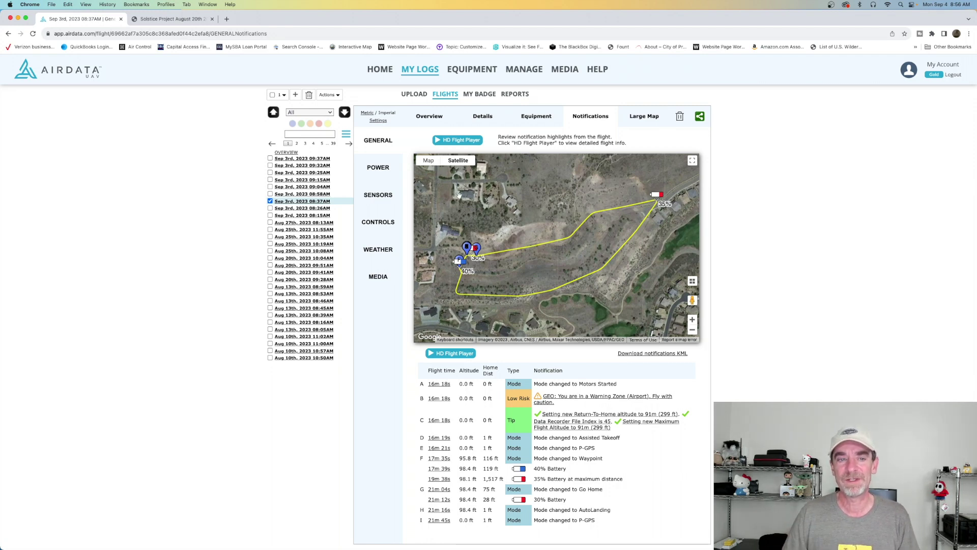
pyautogui.click(326, 195)
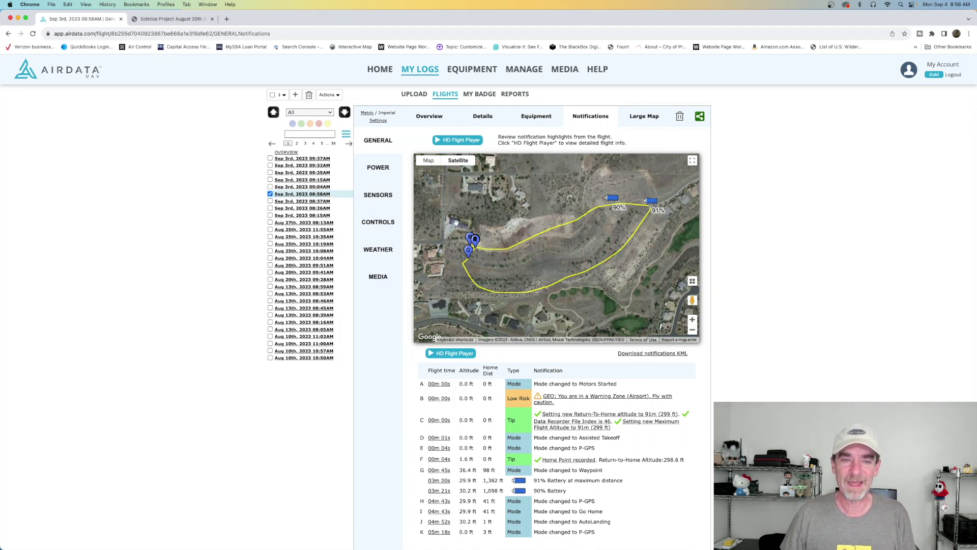
pyautogui.click(327, 187)
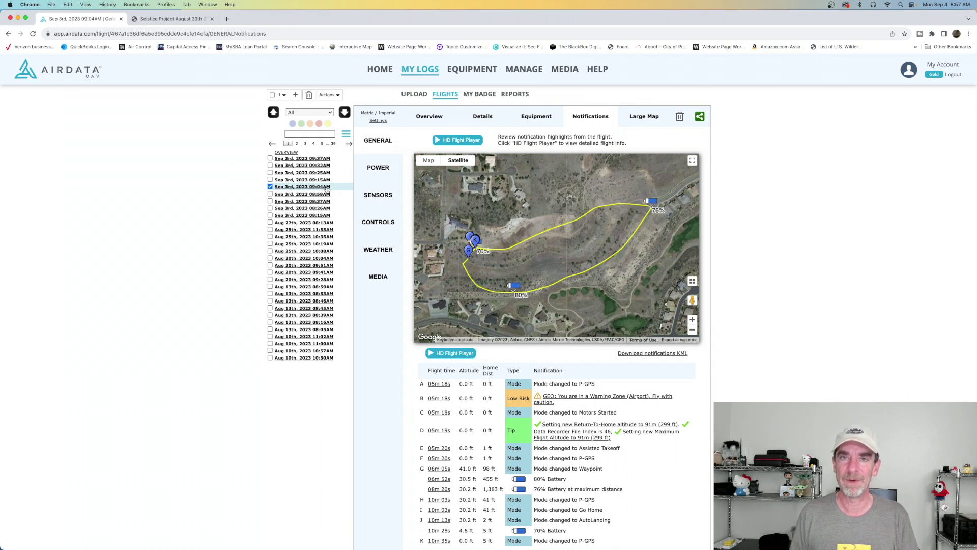
# - View the Sep 3rd, 2023 flights from 09:15AM, 09:25AM, 09:32AM and 09:37AM, ending back on the 08:15AM flight
pyautogui.click(322, 180)
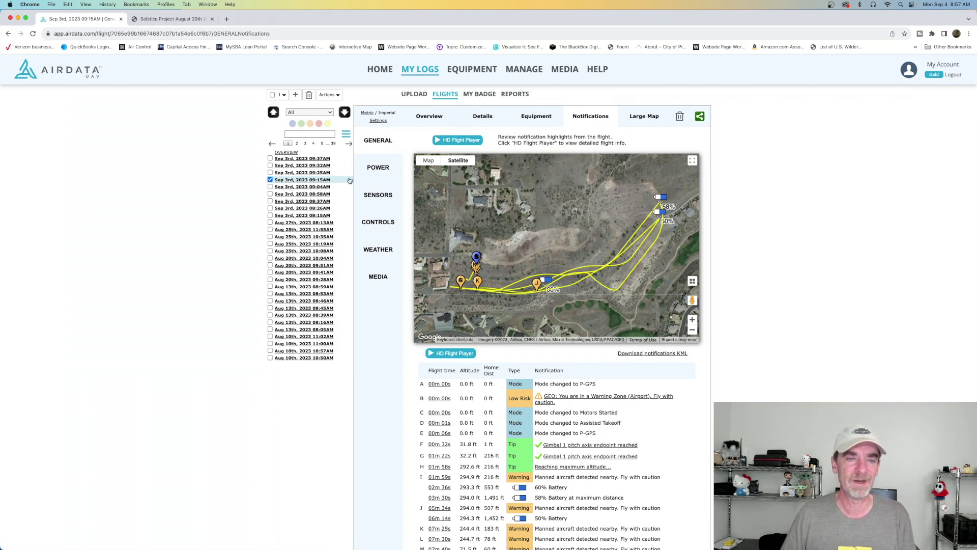
pyautogui.click(319, 173)
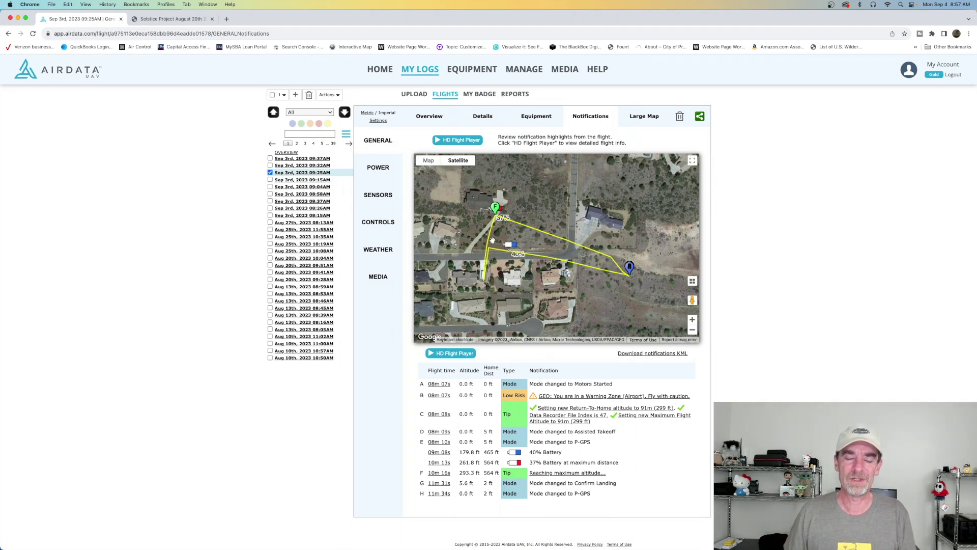
pyautogui.click(322, 166)
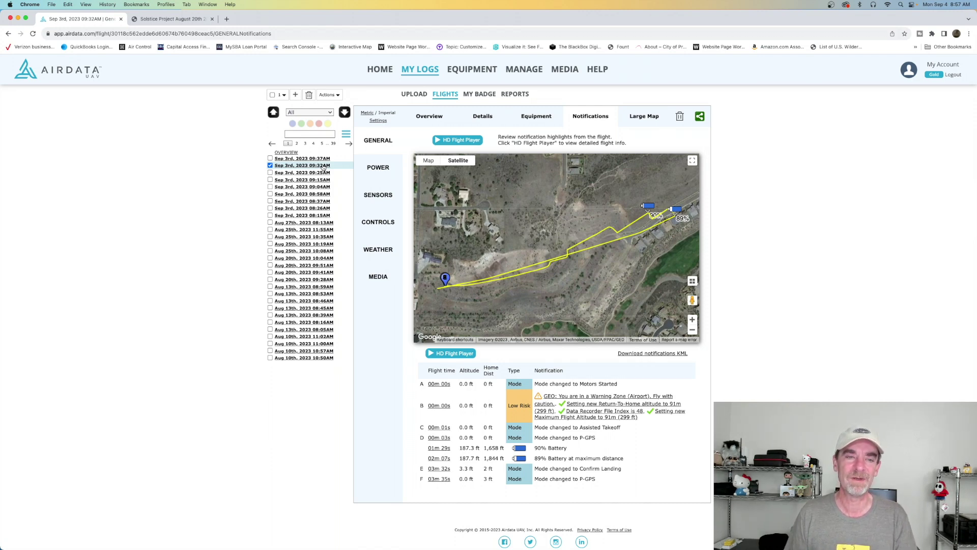
pyautogui.click(323, 161)
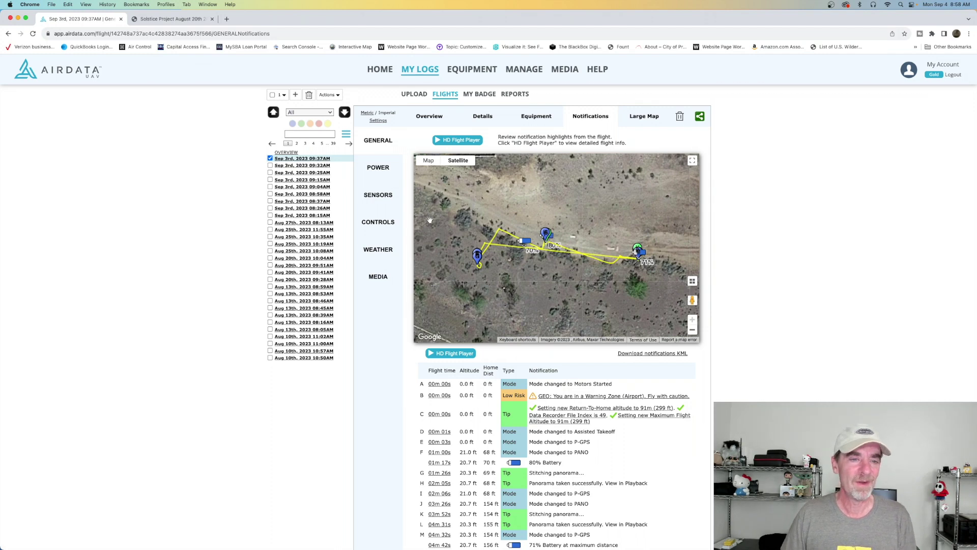
pyautogui.click(305, 216)
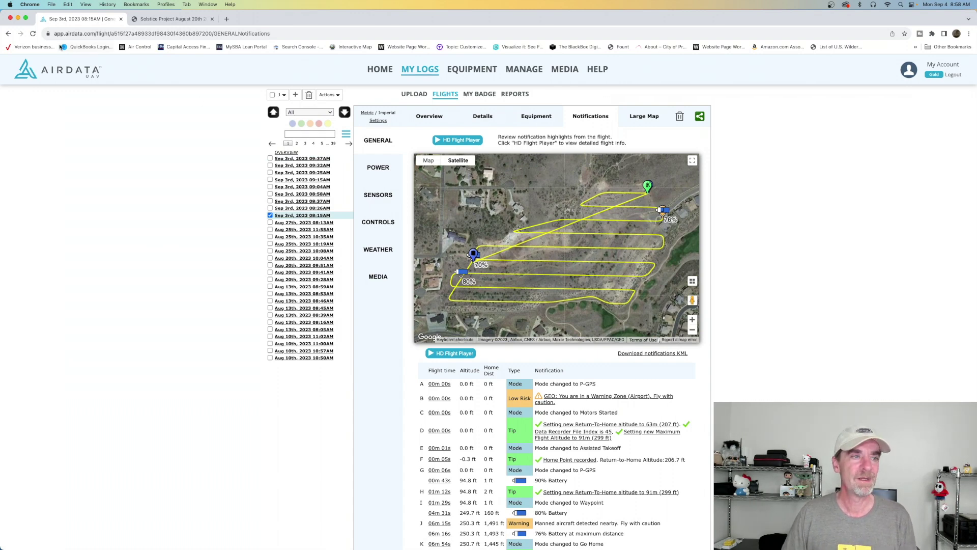
# - Minimize the browser and open the 1_Solstice Project folder inside 2023_Client_Data on the 2023Live drive in Finder
pyautogui.click(18, 19)
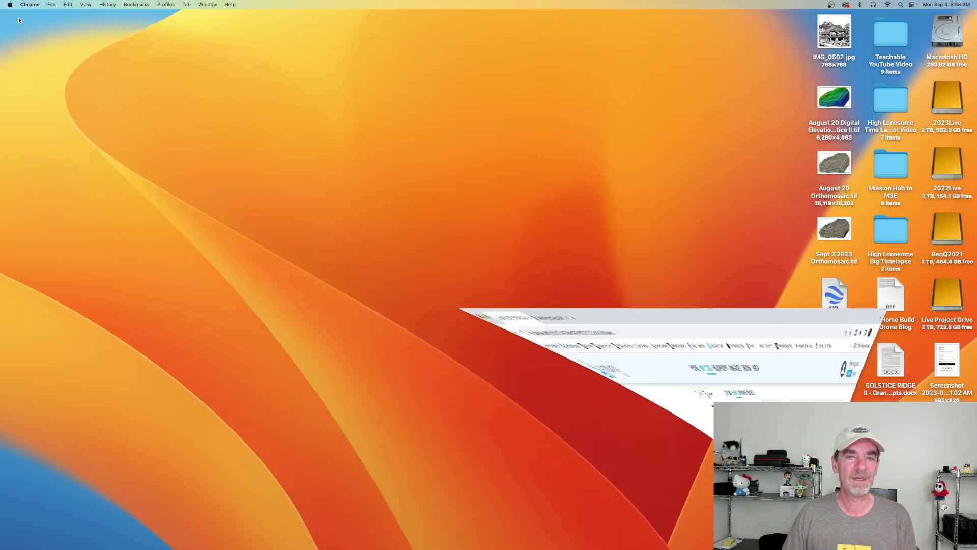
pyautogui.doubleClick(943, 103)
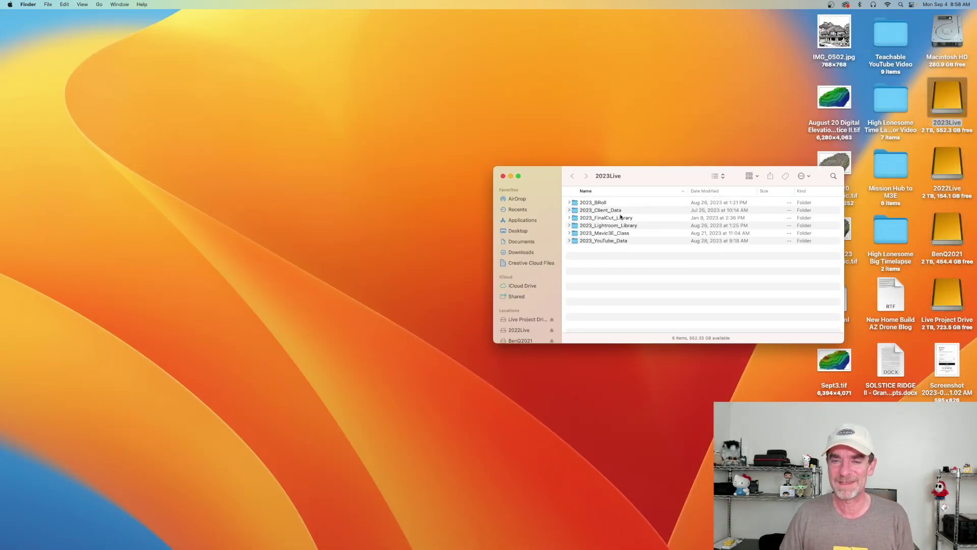
pyautogui.doubleClick(625, 210)
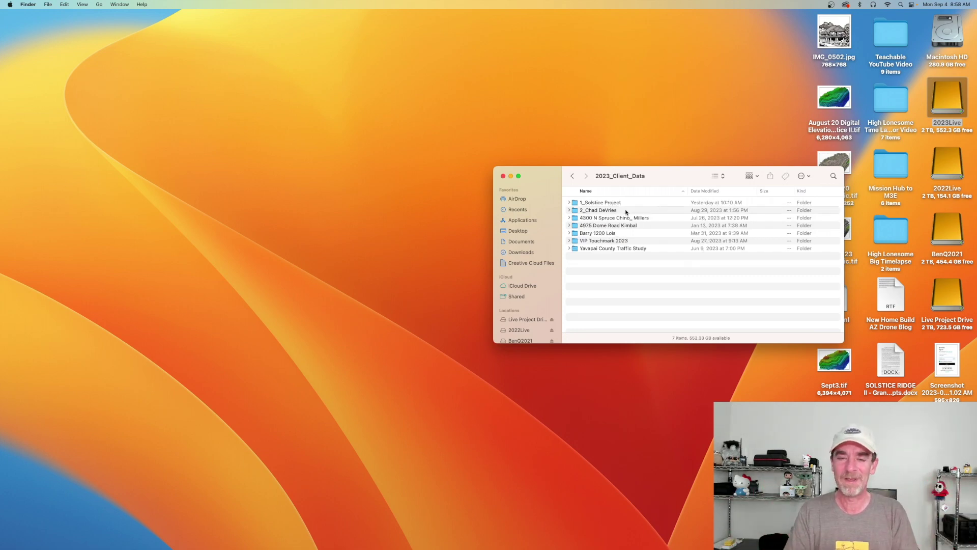
pyautogui.click(622, 204)
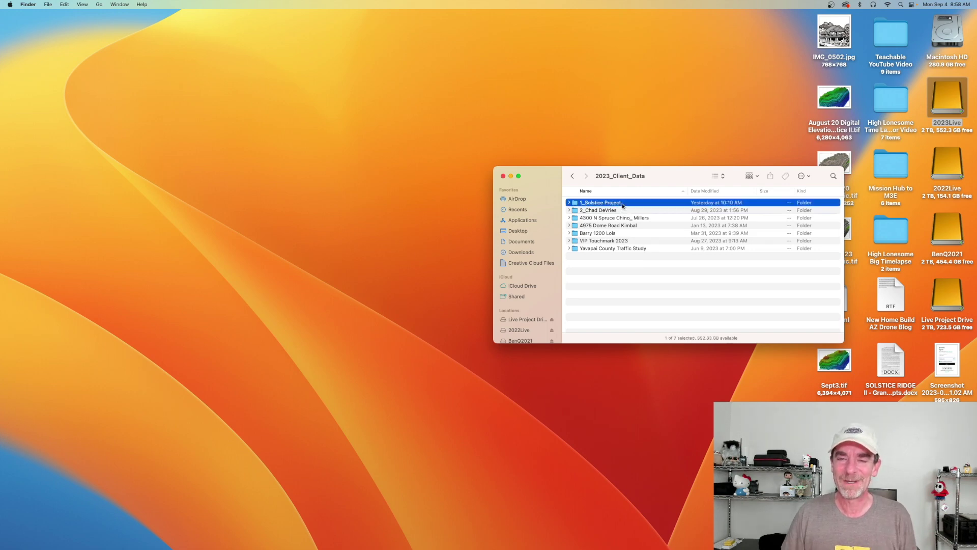
pyautogui.doubleClick(622, 203)
# - Open the 21_Solstice 2023 folder and move its window to a clear area of the desktop
pyautogui.click(613, 280)
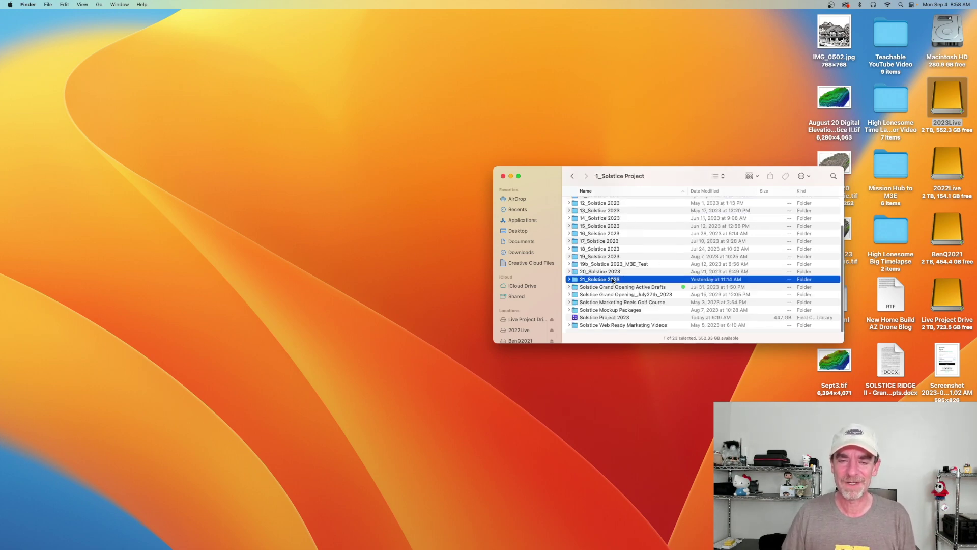
pyautogui.doubleClick(614, 280)
pyautogui.moveTo(560, 92); pyautogui.dragTo(553, 90)
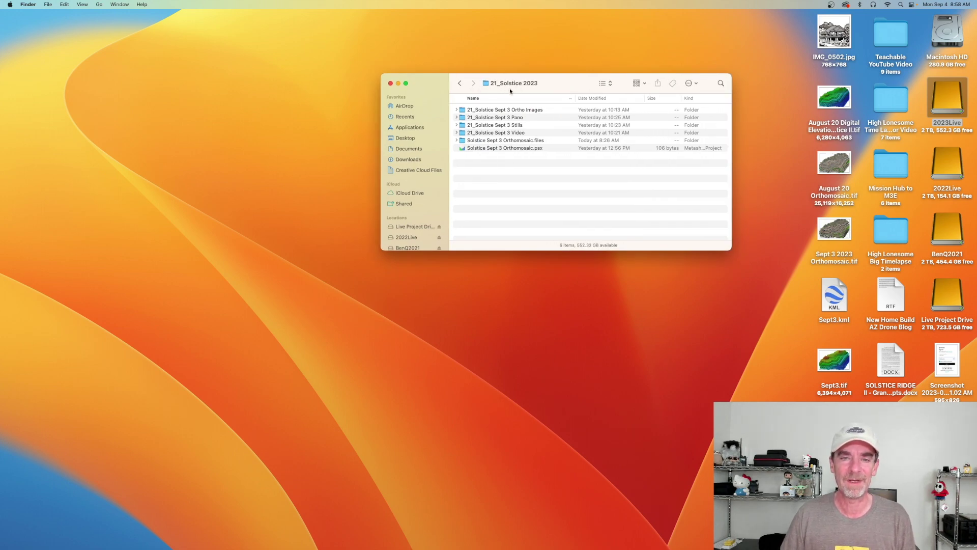
# - Open the 21_Solstice Sept 3 Ortho Images folder and select the Solstice East West subfolder
pyautogui.click(496, 111)
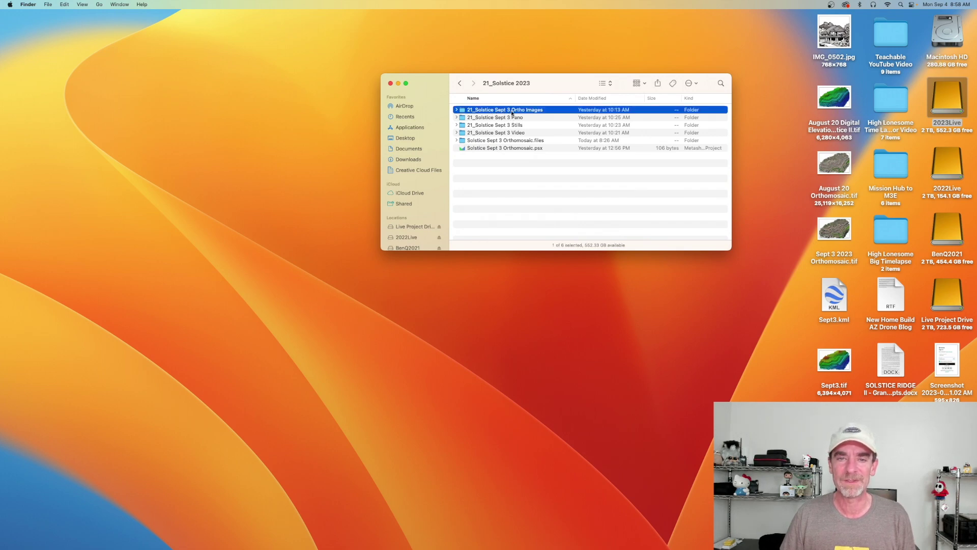
pyautogui.doubleClick(537, 111)
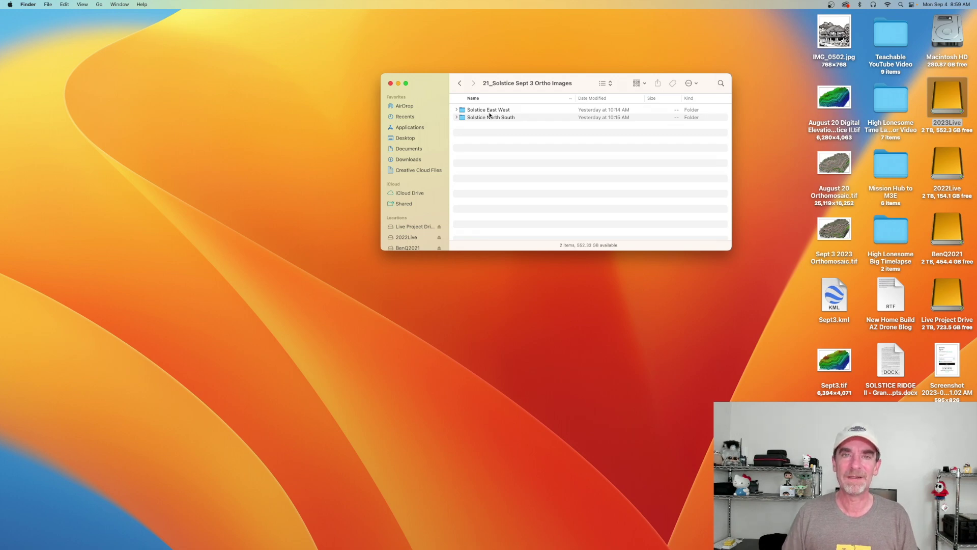
pyautogui.click(488, 111)
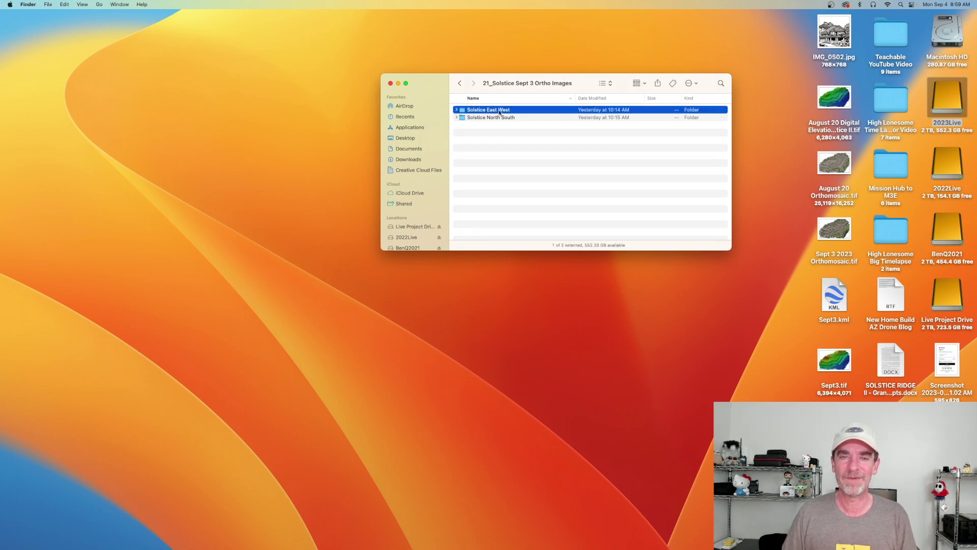
# - Look through the images in the Solstice East West and Solstice North South folders, then return to the 21_Solstice 2023 folder
pyautogui.doubleClick(498, 111)
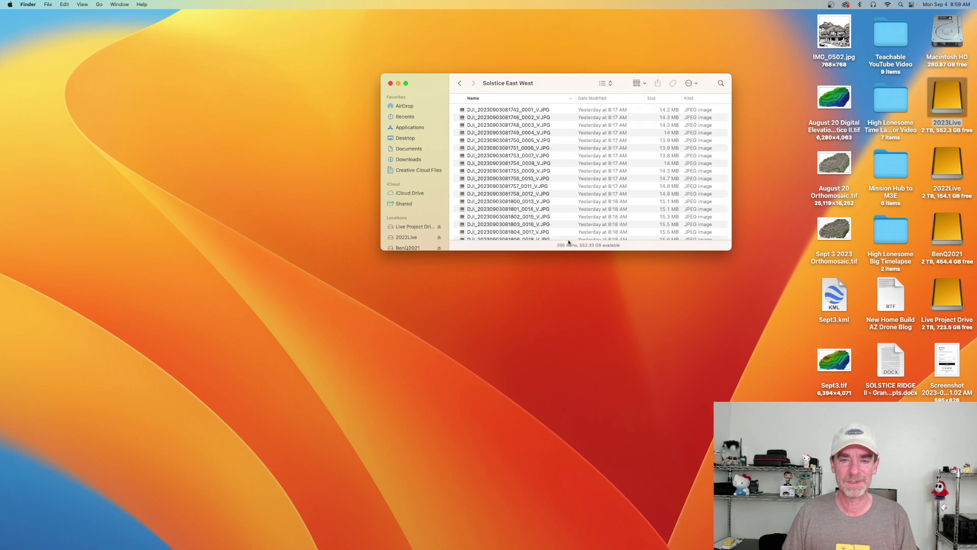
pyautogui.click(459, 83)
pyautogui.doubleClick(490, 117)
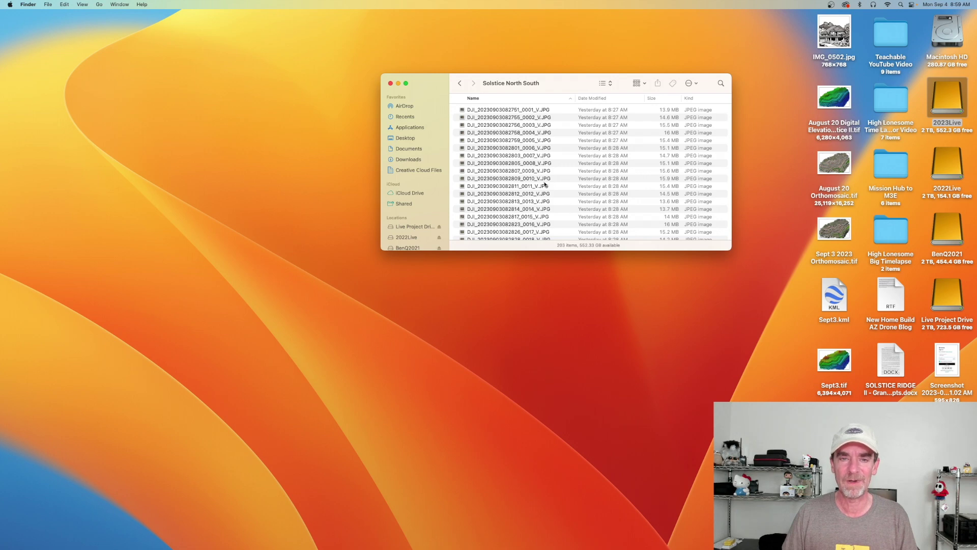
pyautogui.click(461, 85)
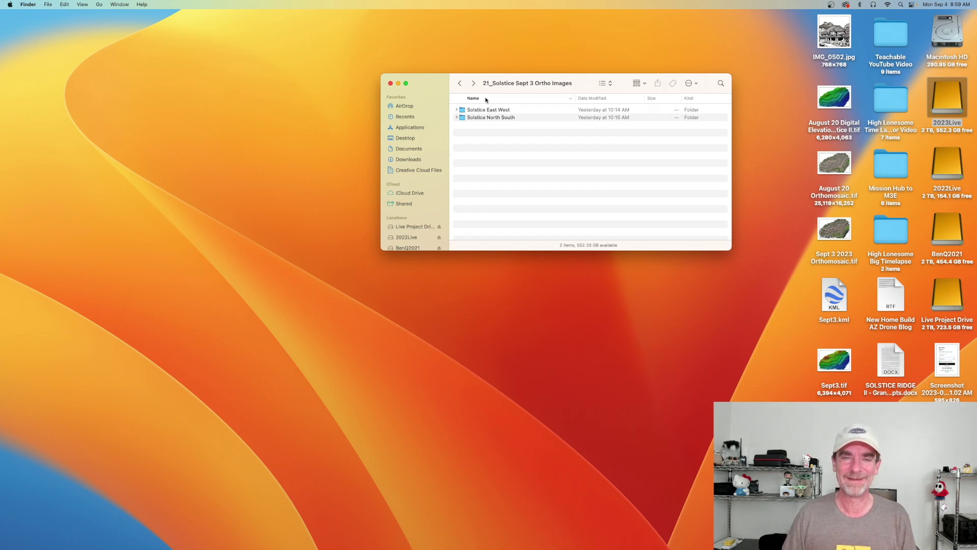
pyautogui.click(460, 84)
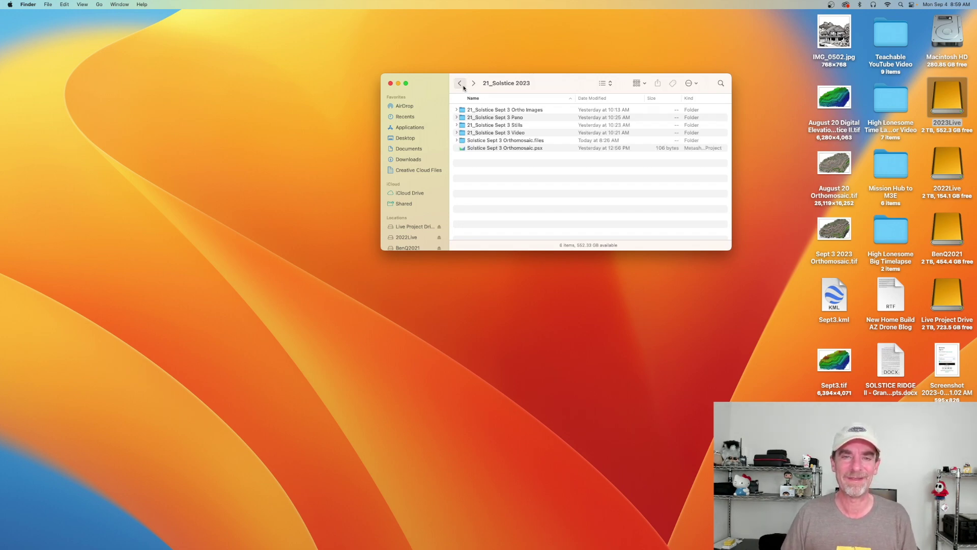
# - Open the 21_Solstice Sept 3 Video folder and highlight its two subfolders and the first MP4 clip in turn
pyautogui.click(524, 135)
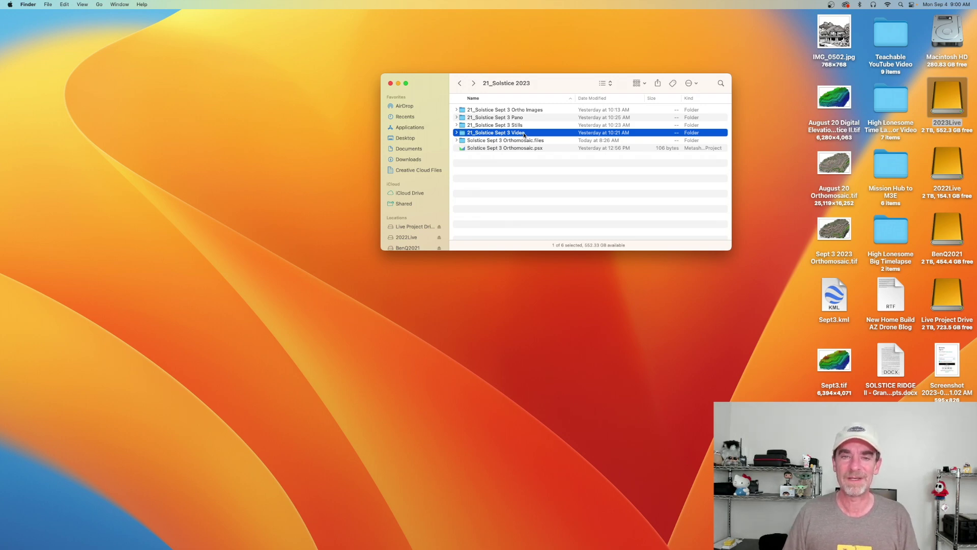
pyautogui.doubleClick(517, 133)
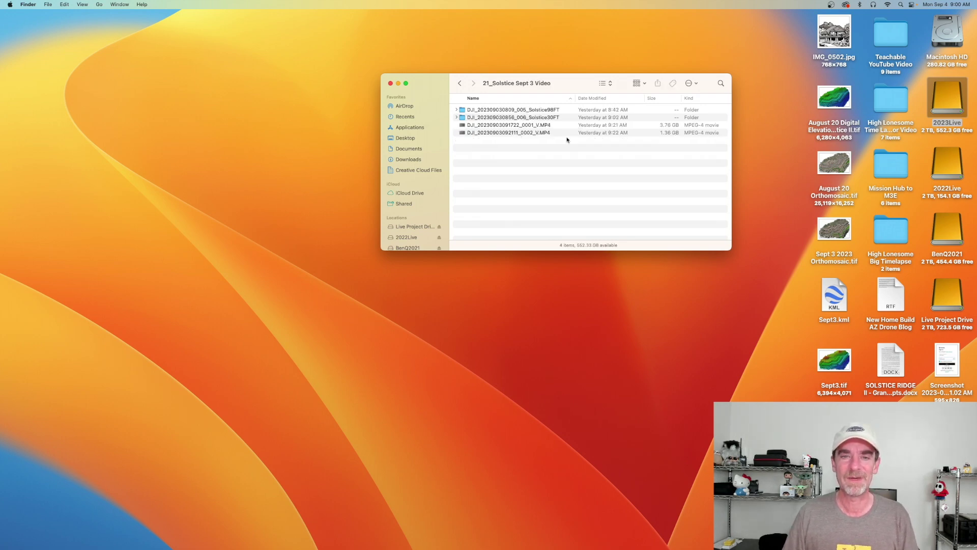
pyautogui.click(541, 111)
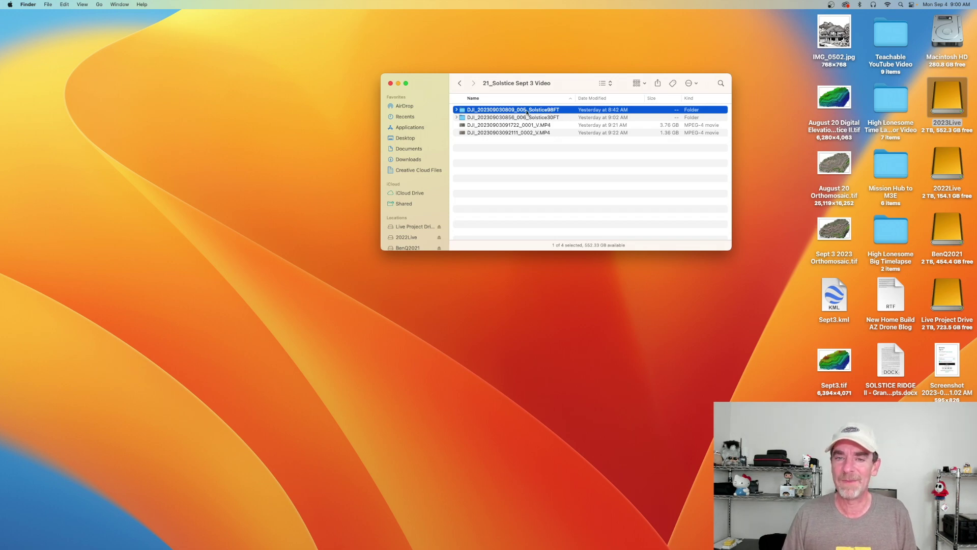
pyautogui.click(553, 119)
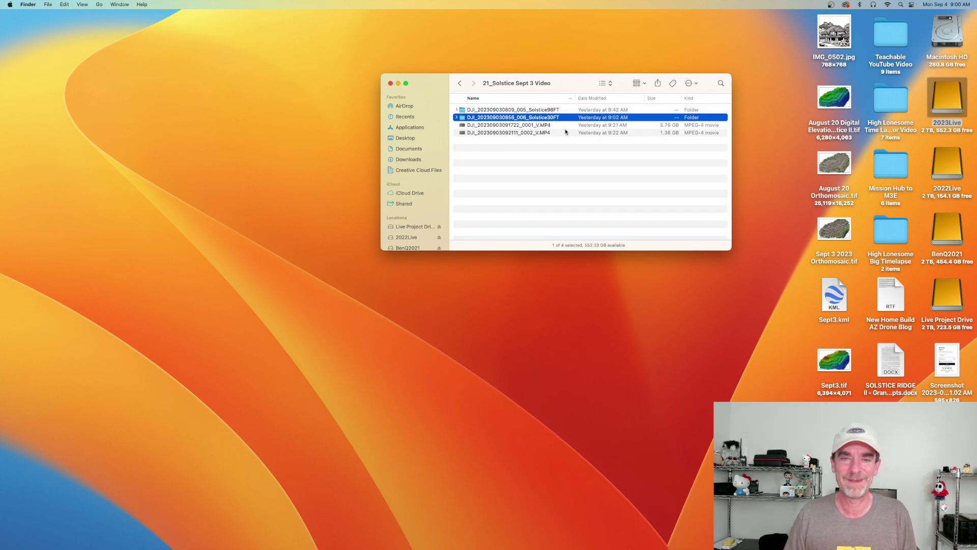
pyautogui.click(542, 126)
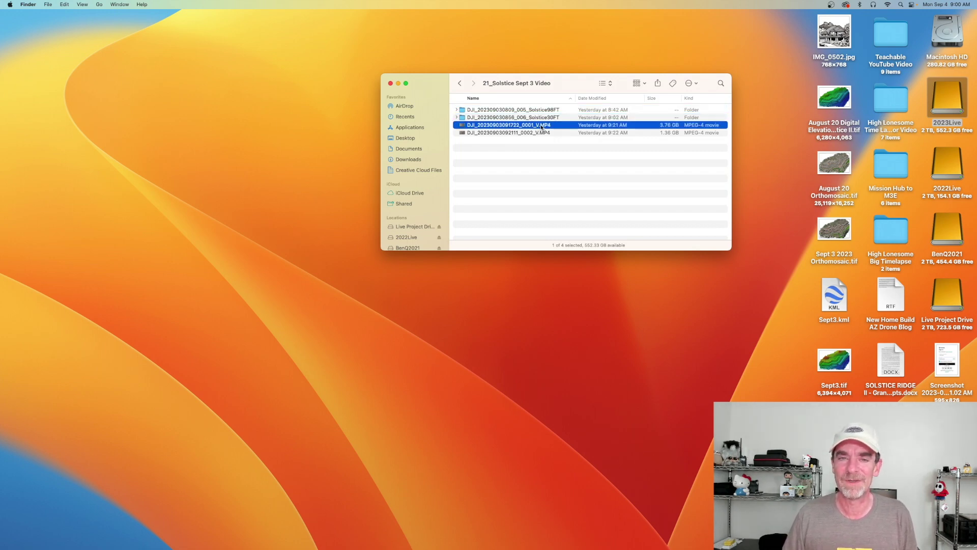
# - Look inside the Solstice98FT and Solstice30FT video subfolders and go back up to the 21_Solstice 2023 folder
pyautogui.doubleClick(496, 112)
pyautogui.press('super+bracketleft')
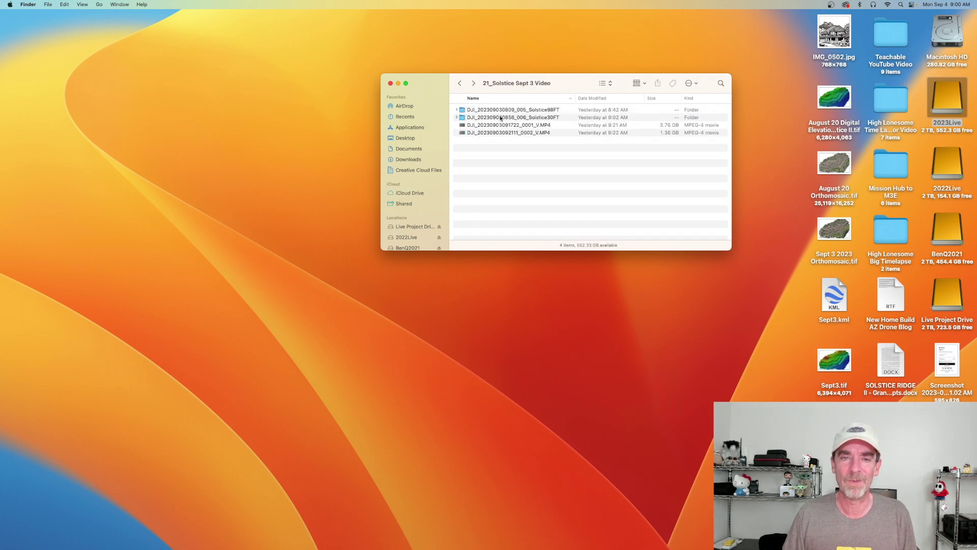
pyautogui.doubleClick(501, 118)
pyautogui.press('super+bracketleft')
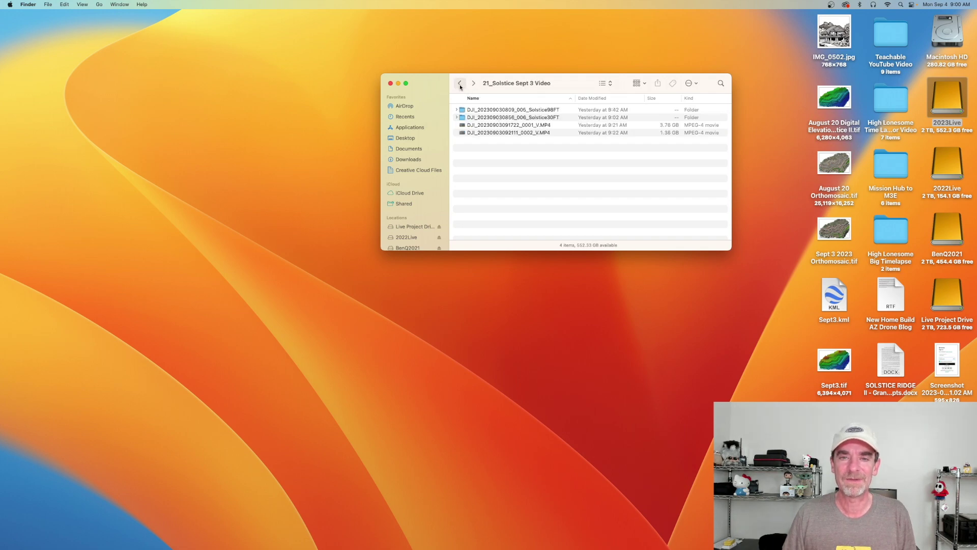
pyautogui.click(460, 84)
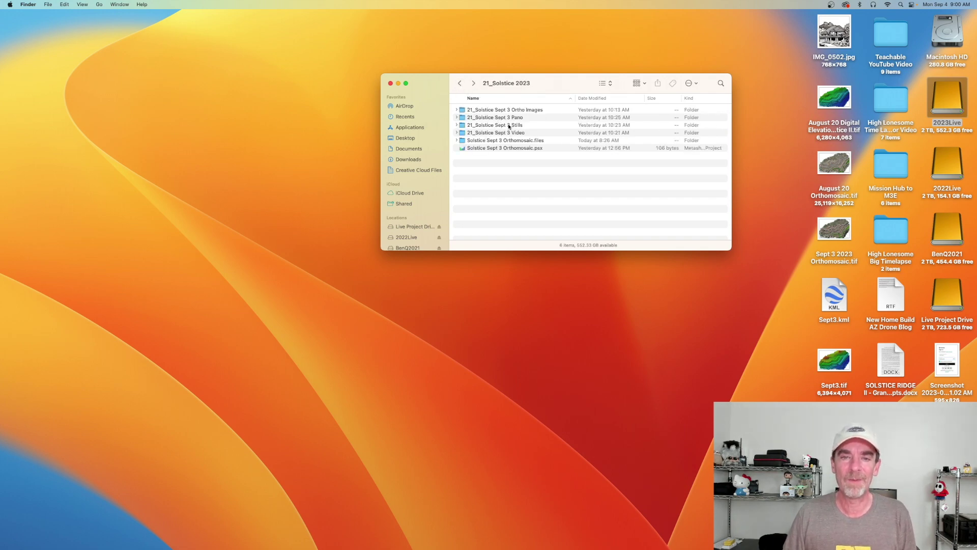
# - Open the 21_Solstice Sept 3 Stills folder, look through its Solstice30FT subfolder and return to the stills list
pyautogui.click(518, 126)
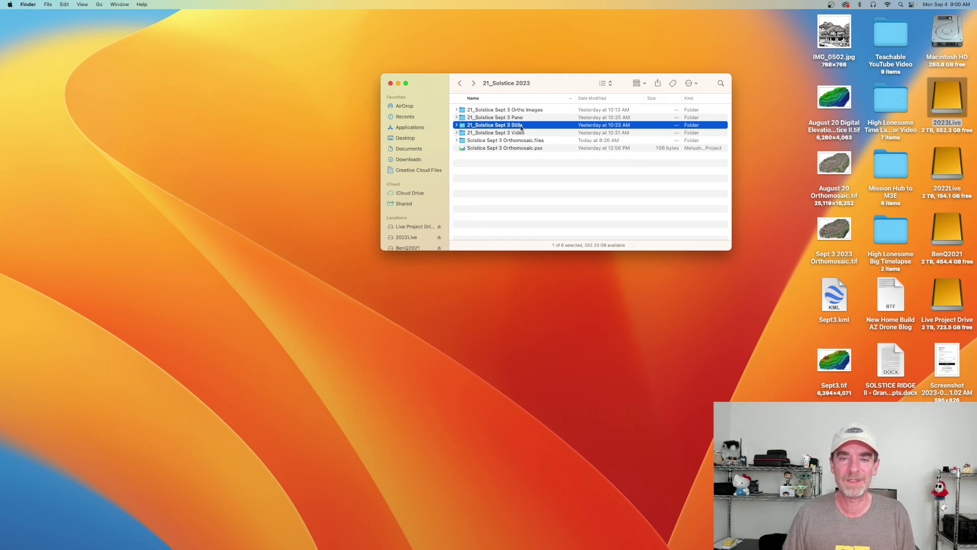
pyautogui.doubleClick(521, 127)
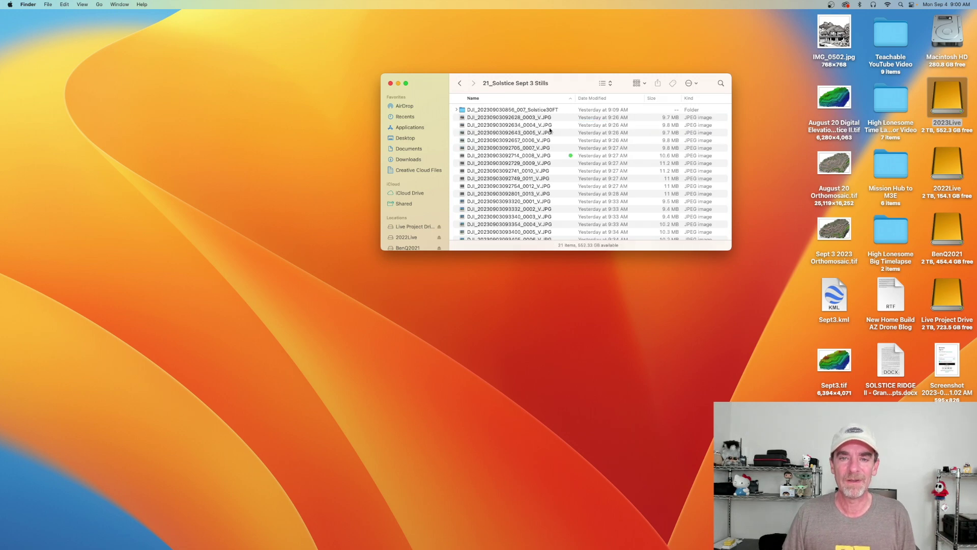
pyautogui.click(526, 110)
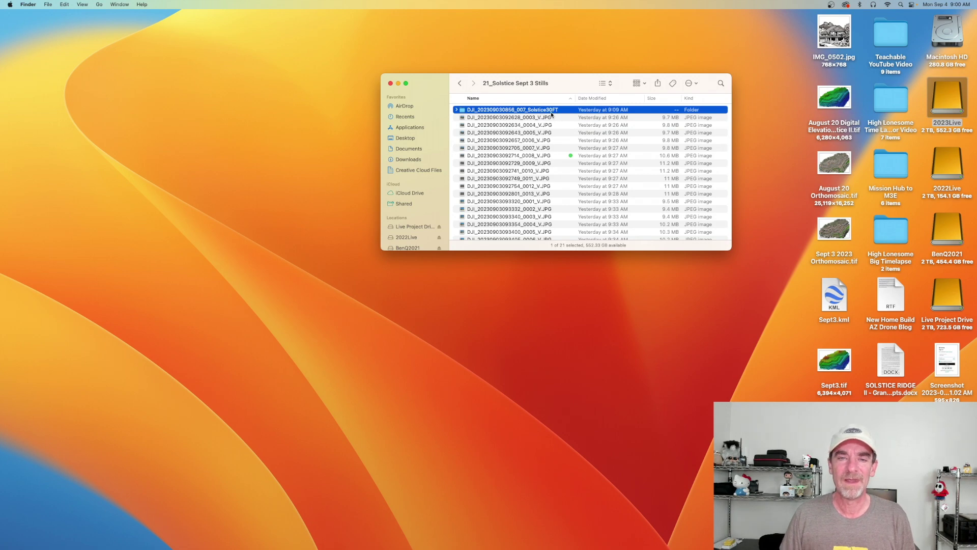
pyautogui.doubleClick(543, 111)
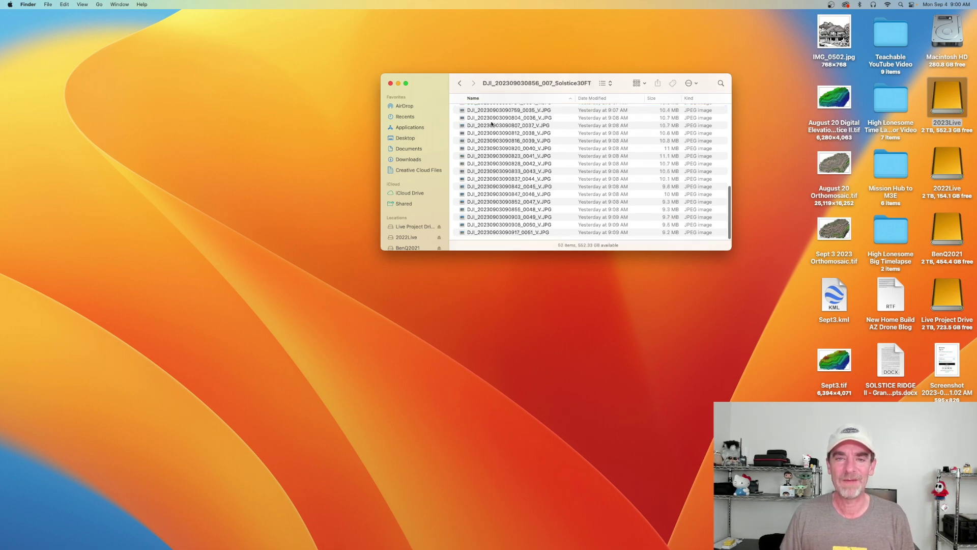
pyautogui.click(460, 84)
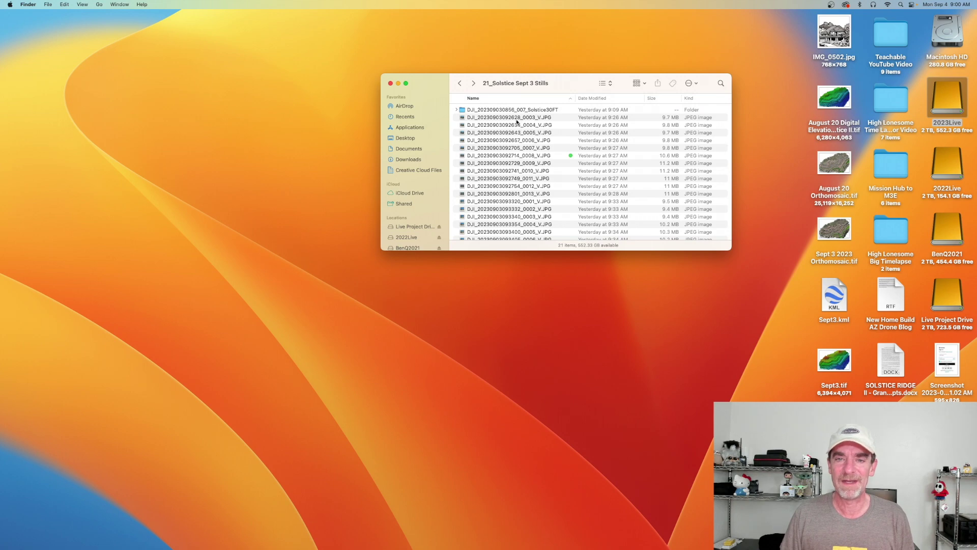
pyautogui.doubleClick(539, 155)
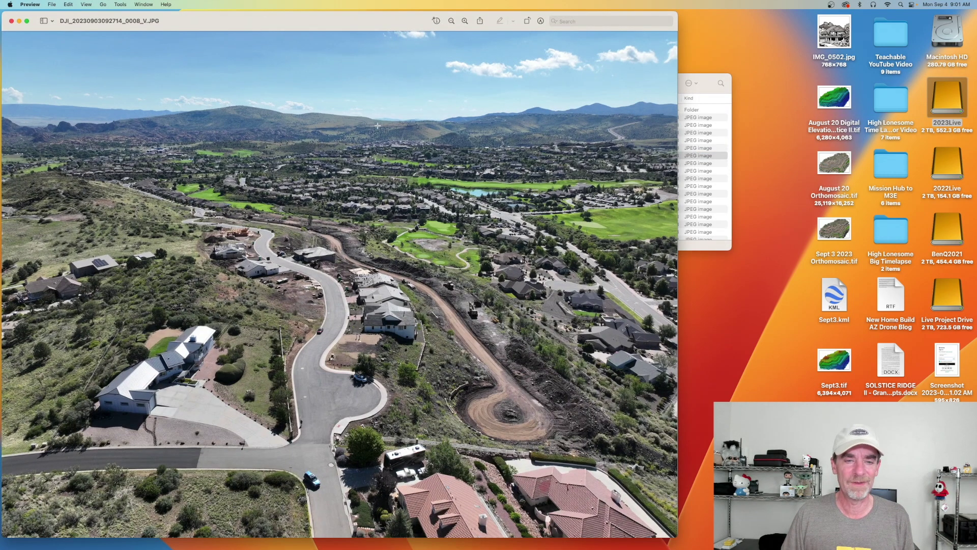
pyautogui.click(26, 21)
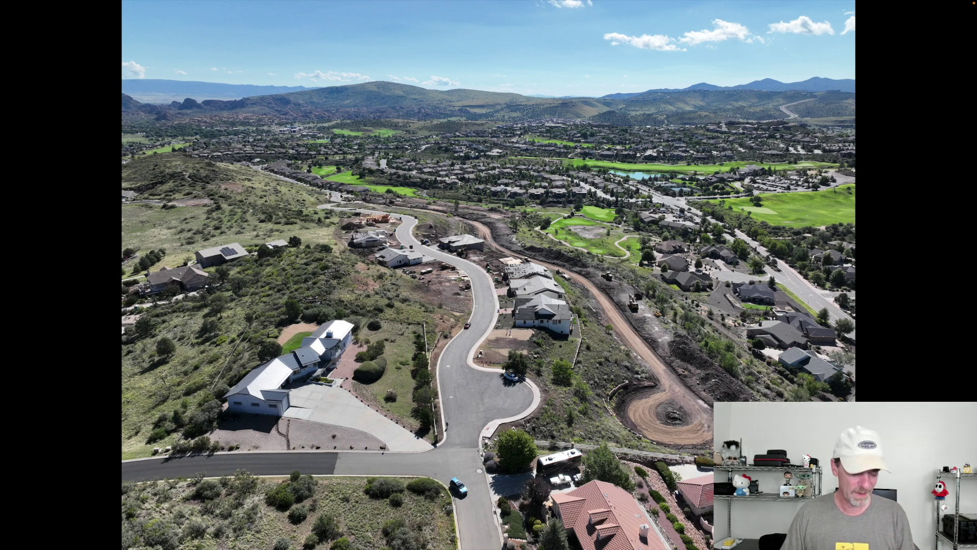
pyautogui.press('Escape')
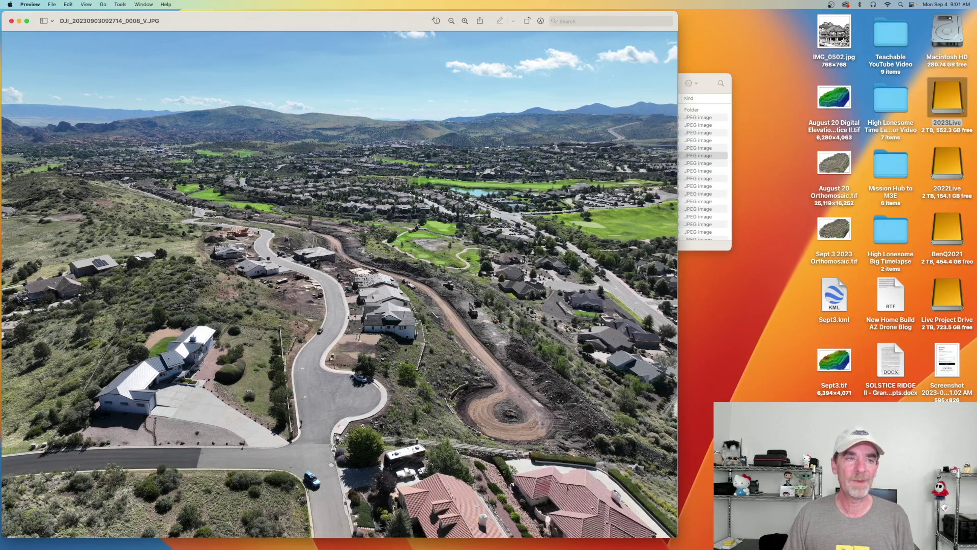
pyautogui.click(11, 21)
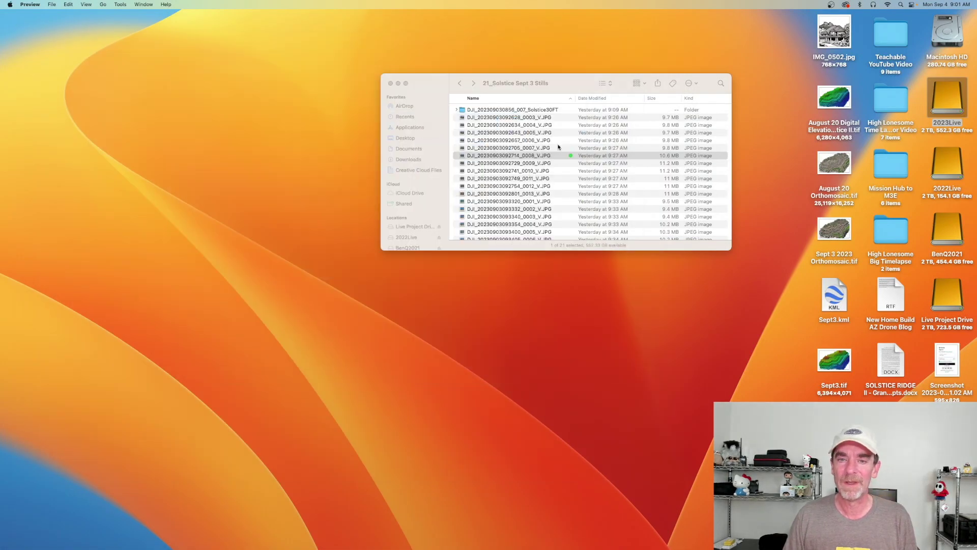
pyautogui.click(460, 84)
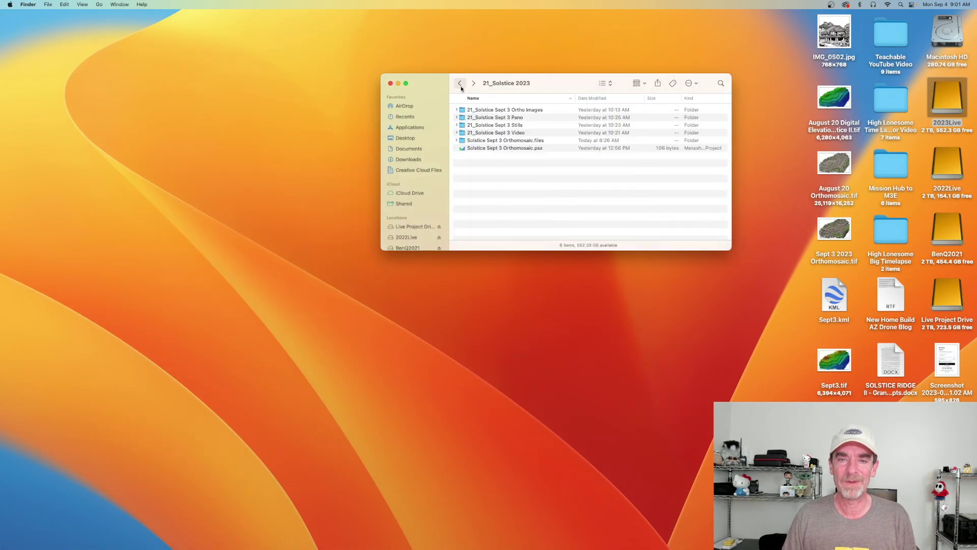
pyautogui.click(526, 120)
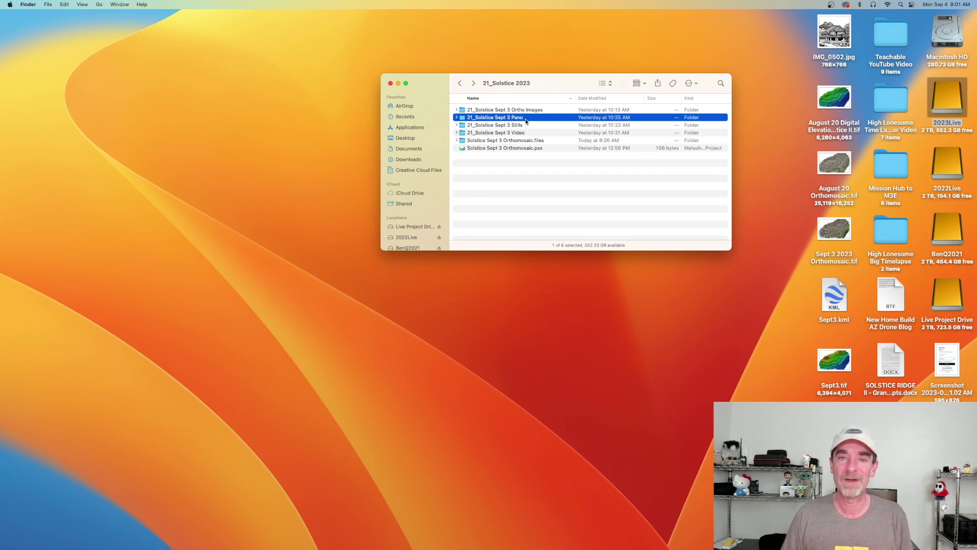
pyautogui.doubleClick(527, 121)
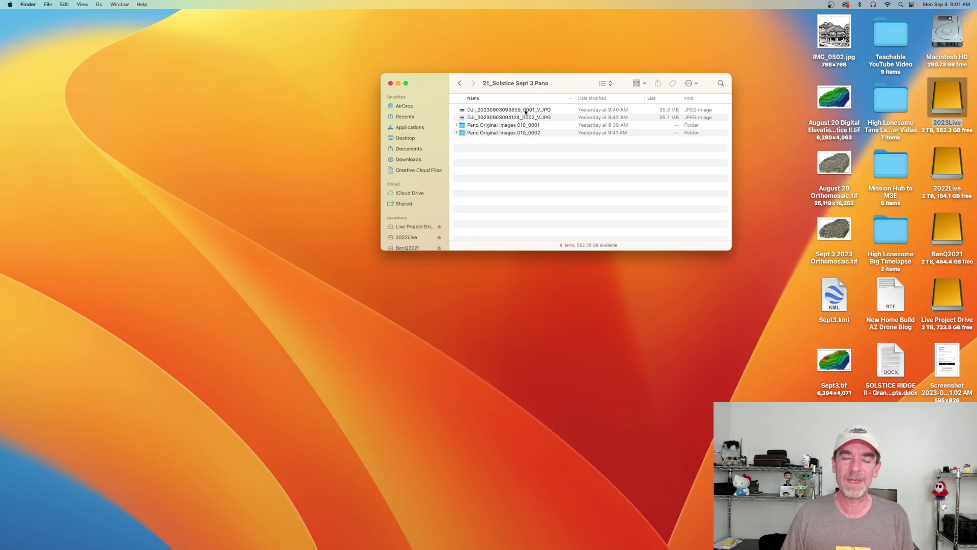
pyautogui.doubleClick(525, 110)
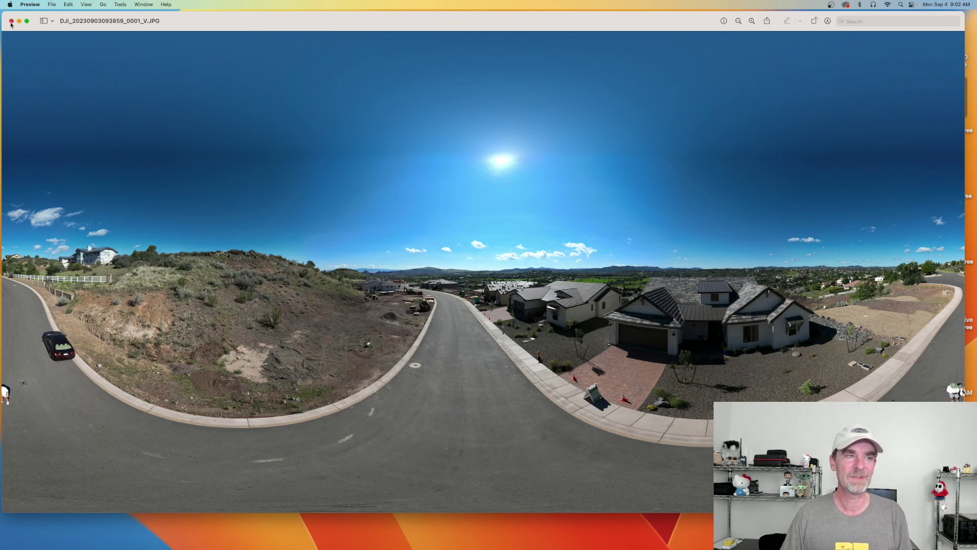
pyautogui.click(10, 21)
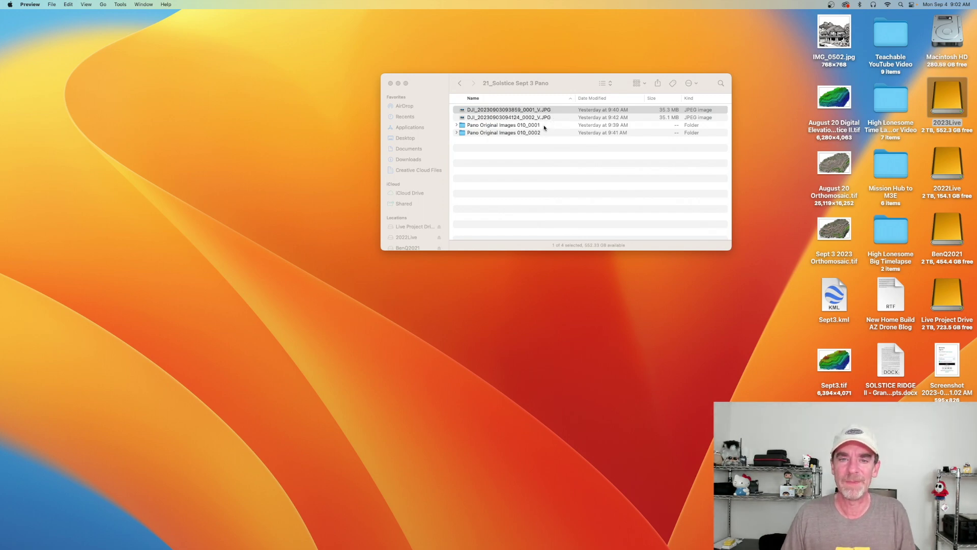
# - View PANO0001.JPG from the Pano Original Images 010_0001 folder, close it and return to the 21_Solstice Sept 3 Pano folder
pyautogui.click(491, 127)
pyautogui.click(491, 127)
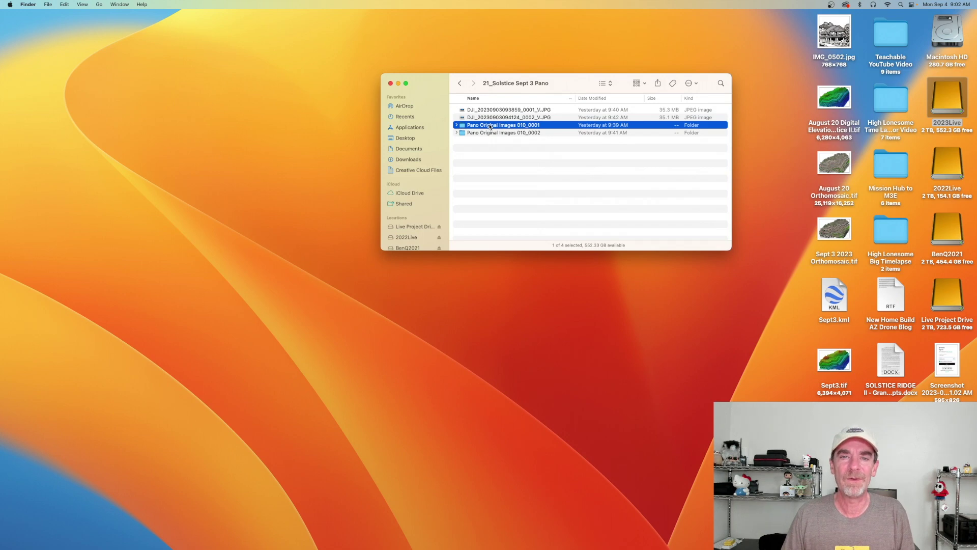
pyautogui.doubleClick(490, 126)
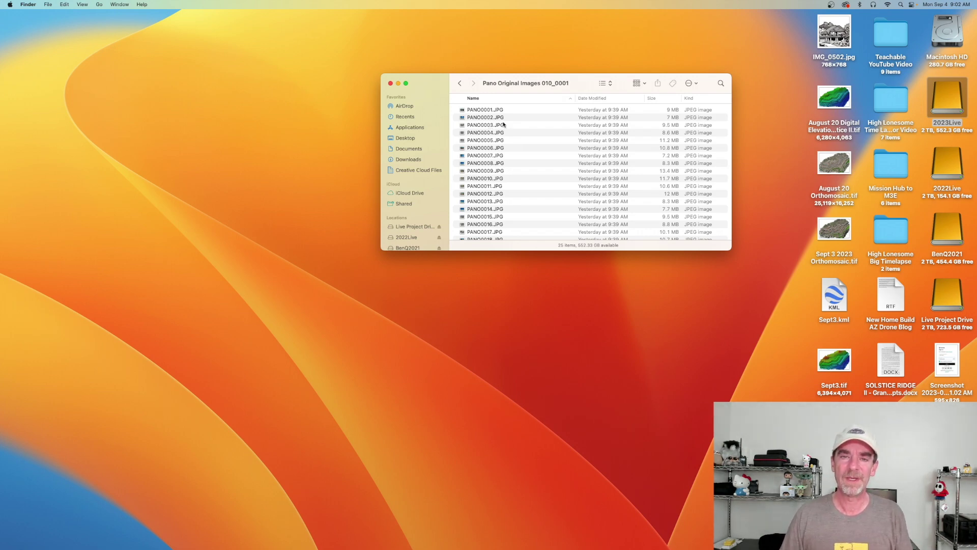
pyautogui.click(502, 110)
pyautogui.doubleClick(501, 110)
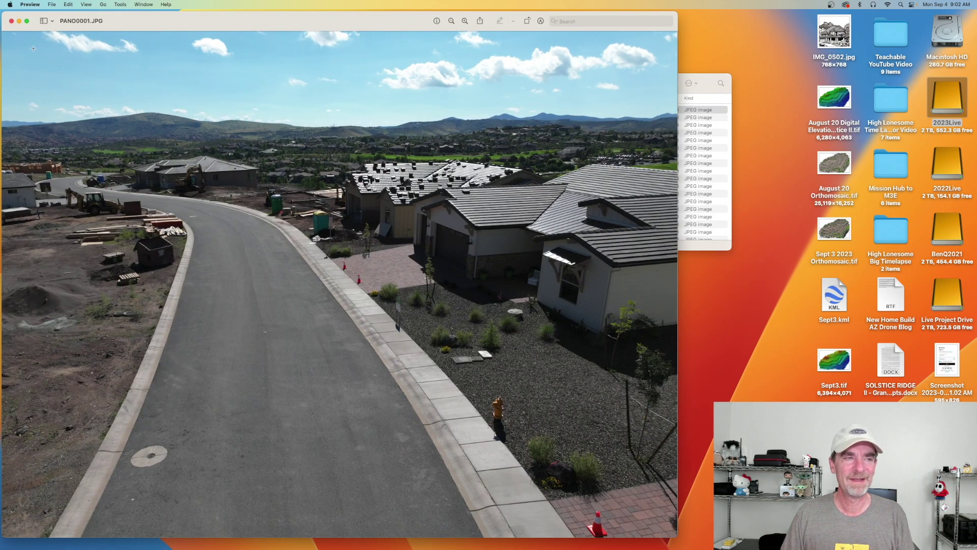
pyautogui.click(13, 21)
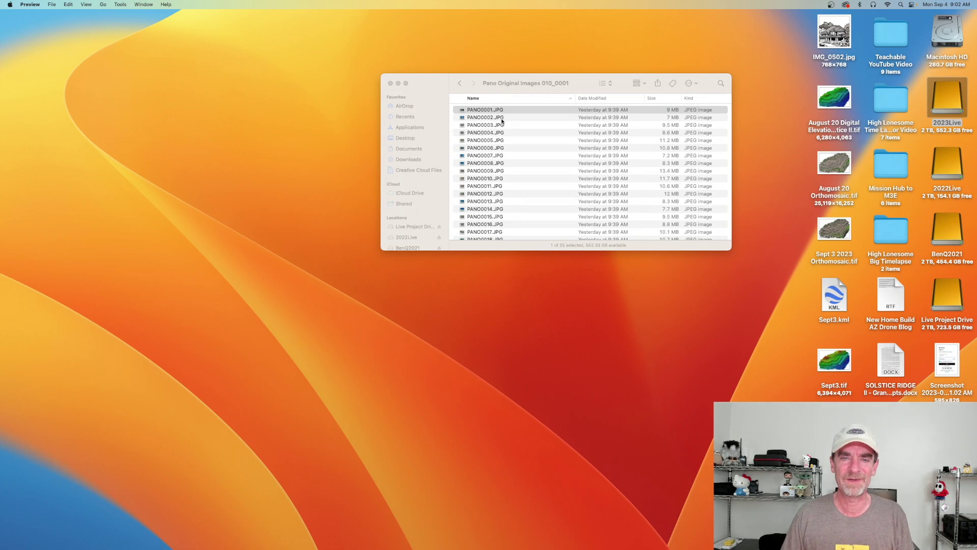
pyautogui.click(460, 83)
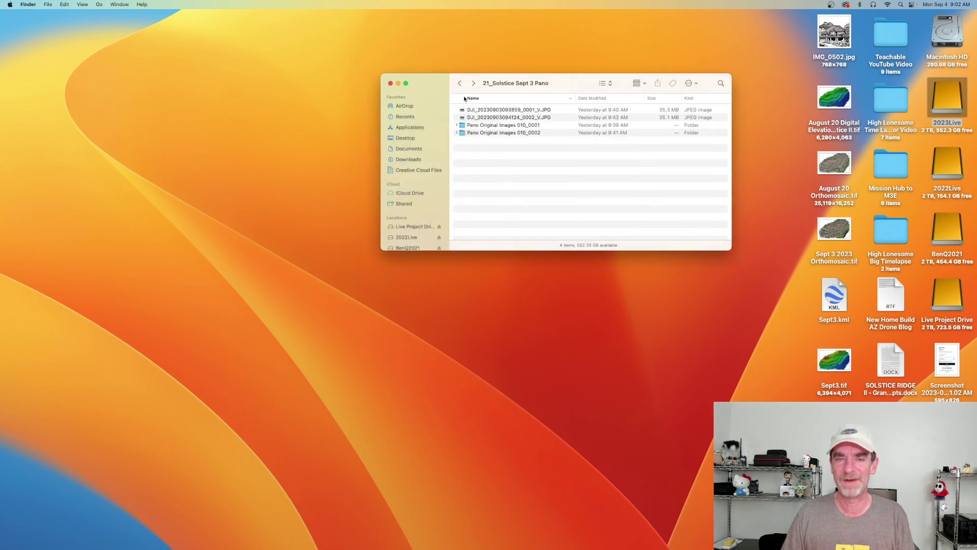
pyautogui.click(507, 118)
pyautogui.click(505, 111)
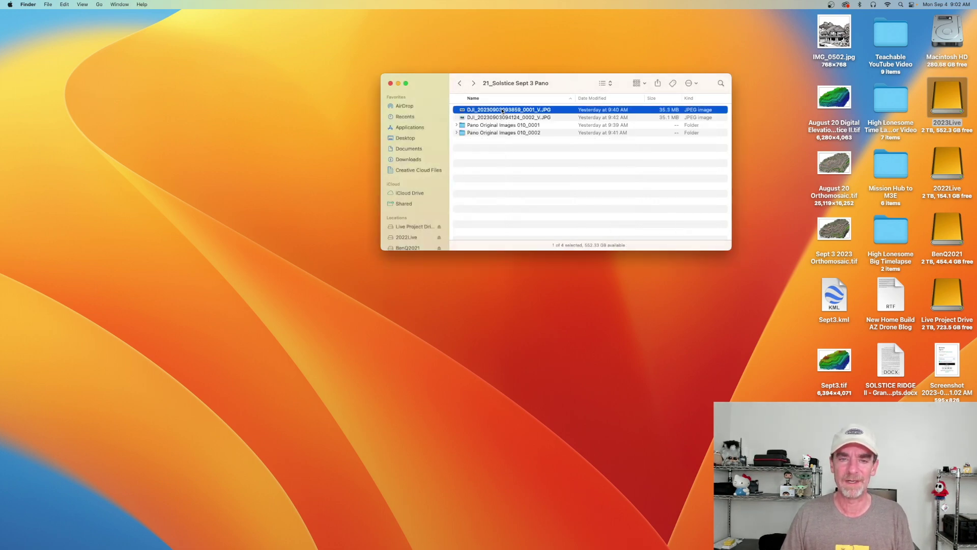
pyautogui.moveTo(502, 110); pyautogui.dragTo(323, 533)
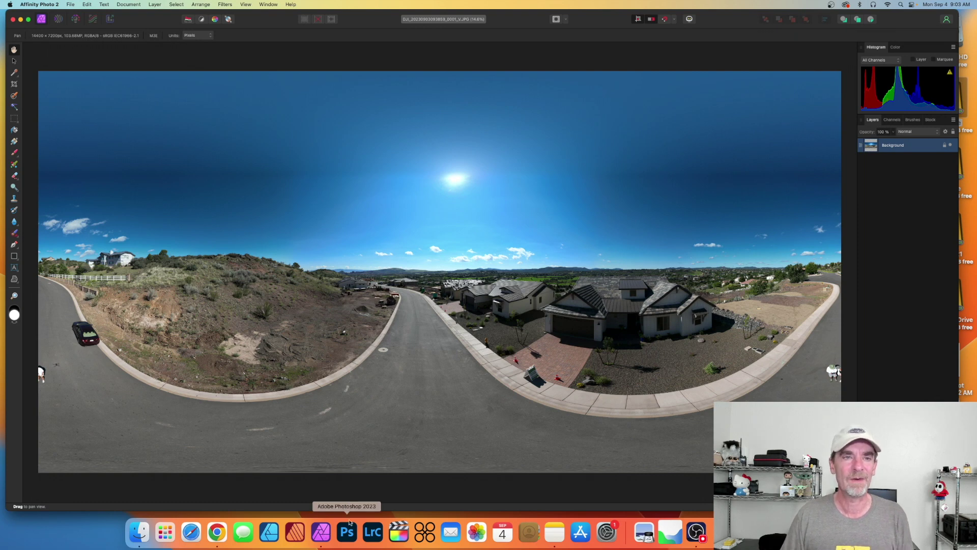
# - Apply a live Equirectangular Projection to the panorama's Background layer
pyautogui.click(155, 5)
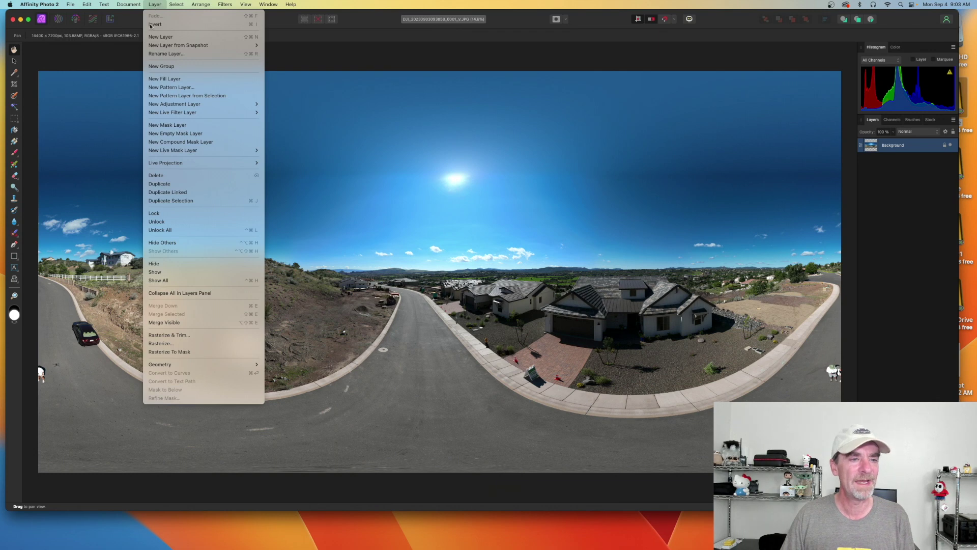
pyautogui.moveTo(216, 167)
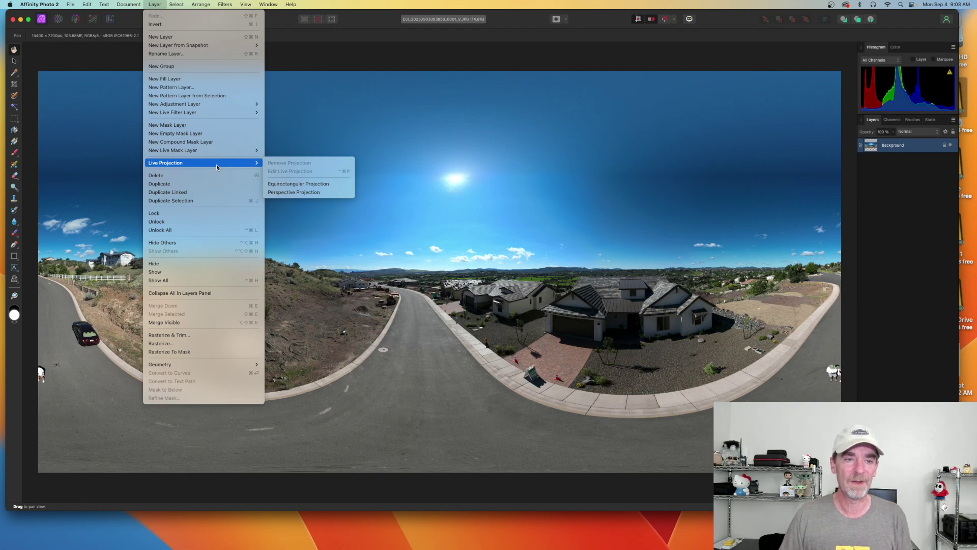
pyautogui.click(310, 183)
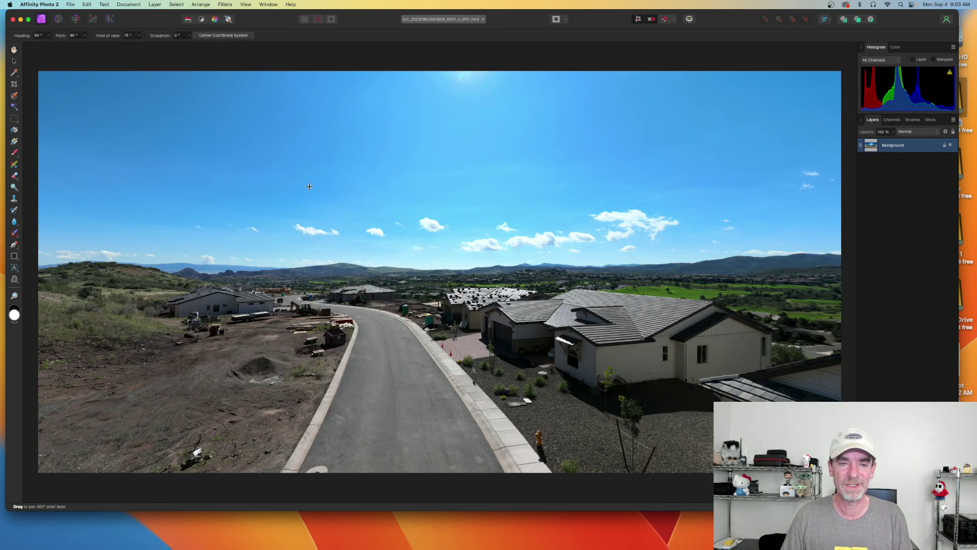
# - Look around the 360 panorama, from the road with the parked car to the house with the brick driveway
pyautogui.moveTo(581, 410); pyautogui.dragTo(264, 360)
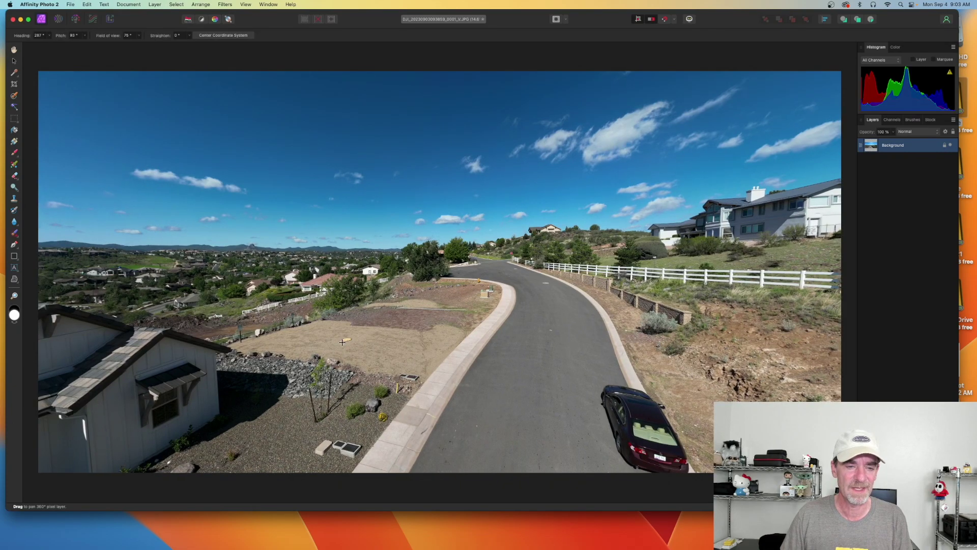
pyautogui.moveTo(360, 344); pyautogui.dragTo(388, 351)
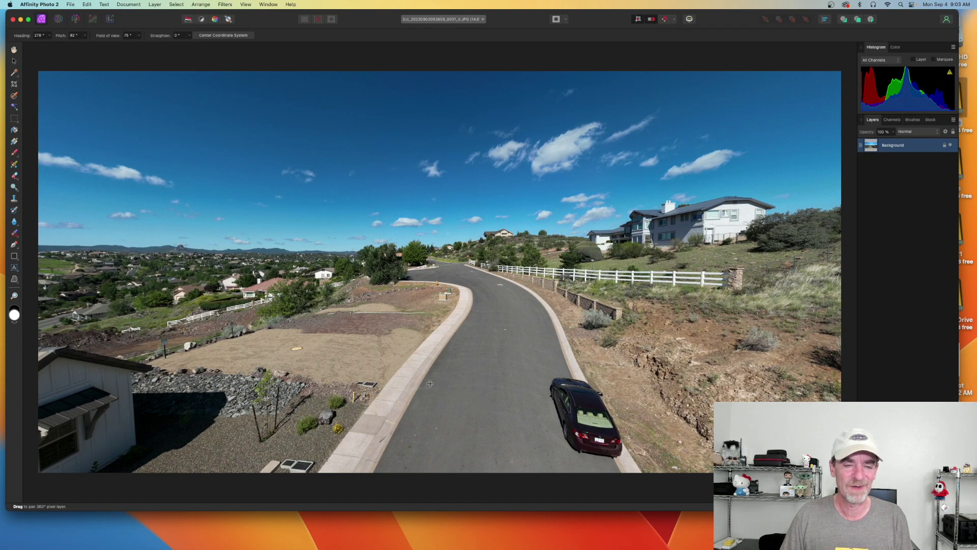
pyautogui.moveTo(429, 383); pyautogui.dragTo(170, 268)
pyautogui.moveTo(468, 368); pyautogui.dragTo(558, 383)
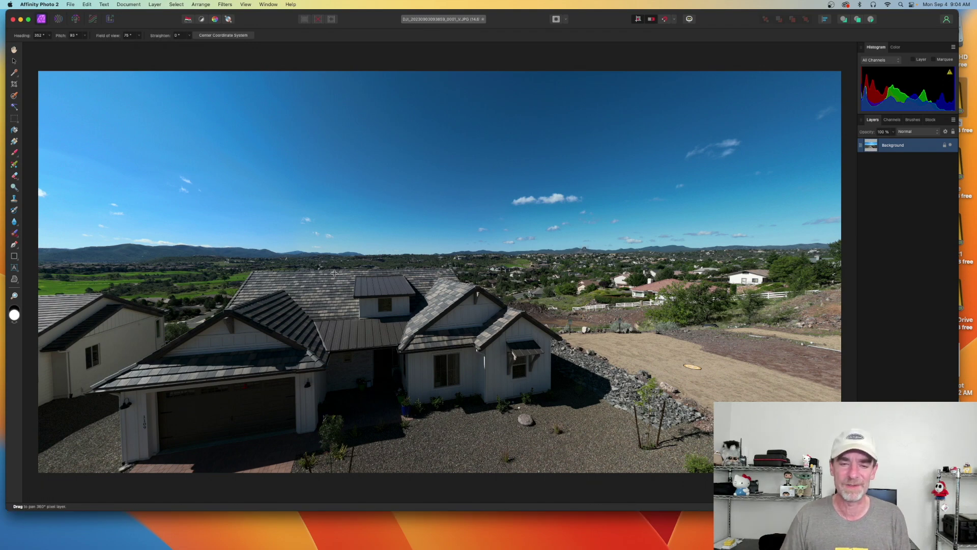
pyautogui.moveTo(442, 258); pyautogui.dragTo(438, 273)
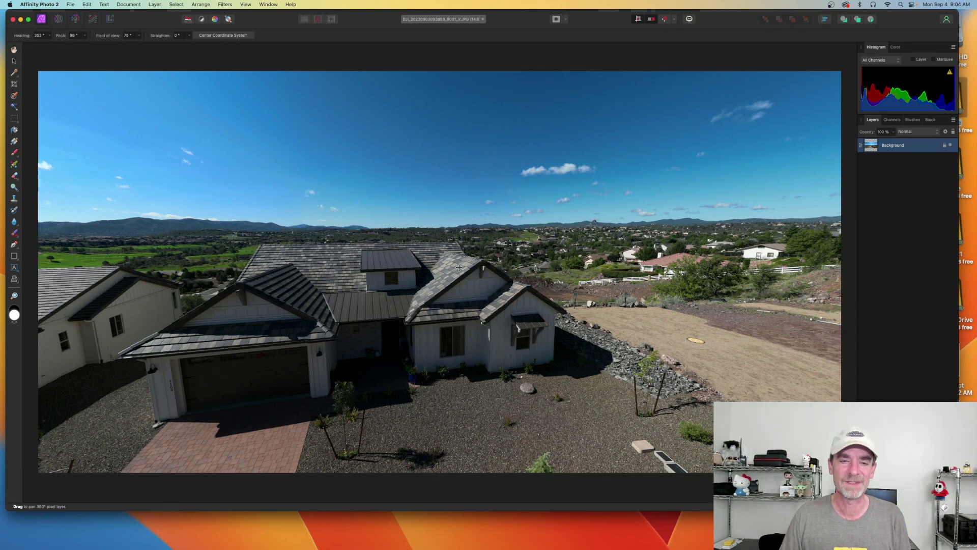
pyautogui.moveTo(459, 267); pyautogui.dragTo(375, 274)
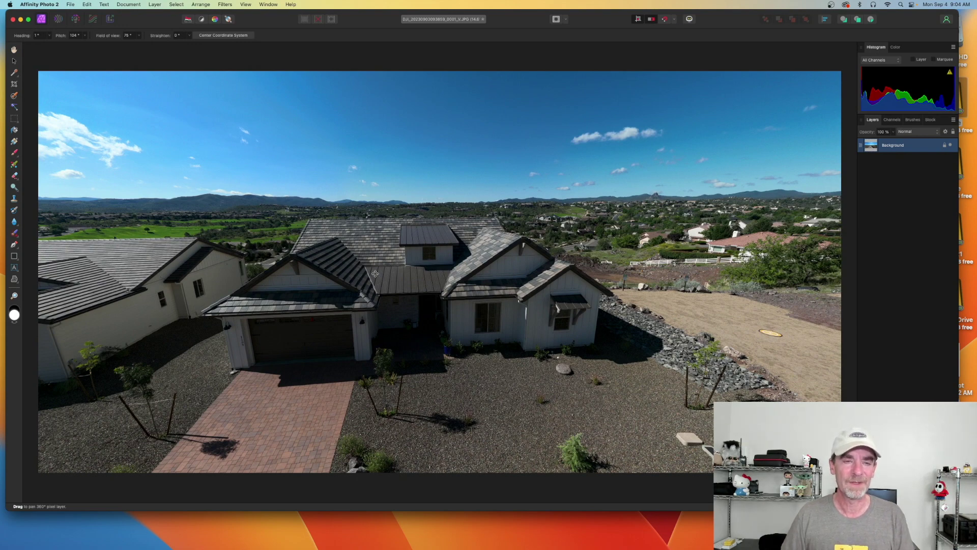
# - Quit Affinity Photo 2 without saving the panorama and return to the 21_Solstice 2023 folder in Finder
pyautogui.click(45, 4)
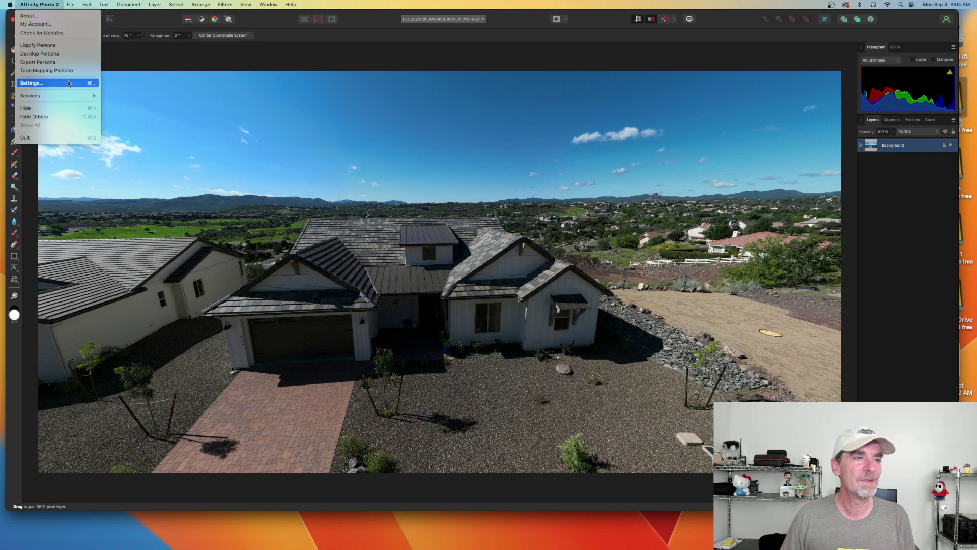
pyautogui.click(70, 133)
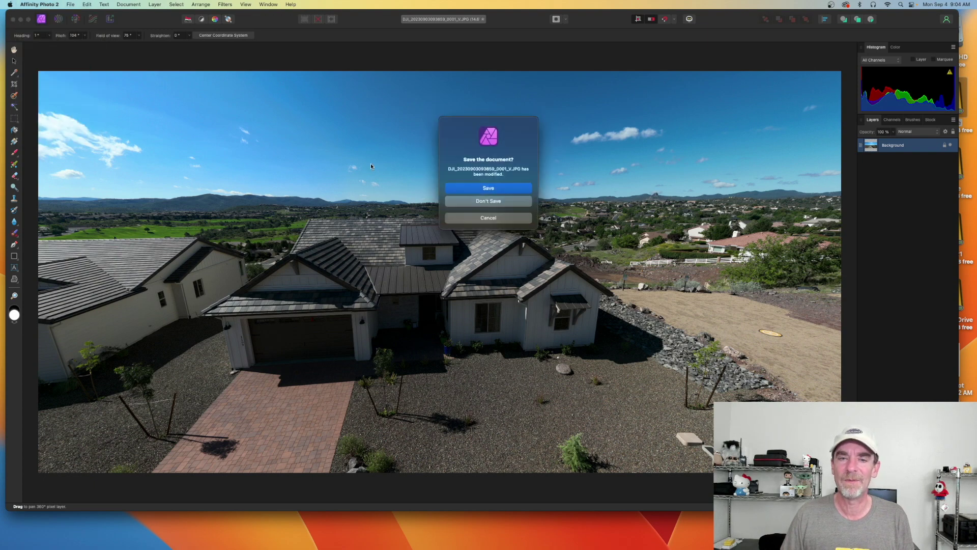
pyautogui.click(488, 201)
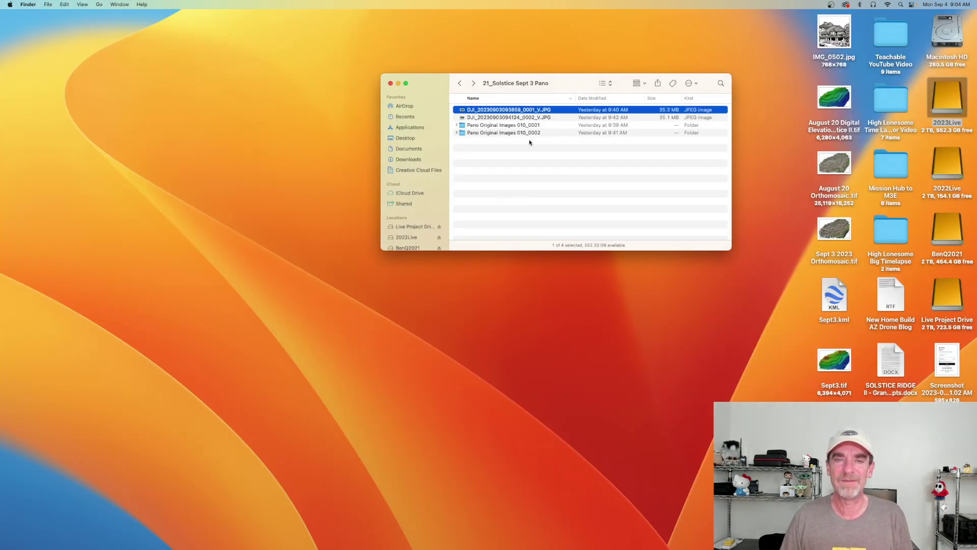
pyautogui.click(460, 83)
pyautogui.moveTo(555, 87); pyautogui.dragTo(522, 58)
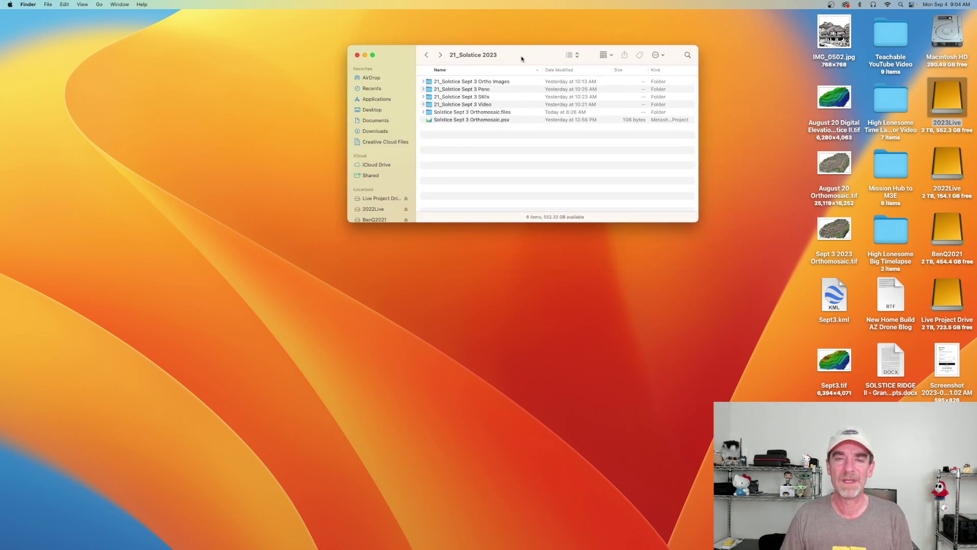